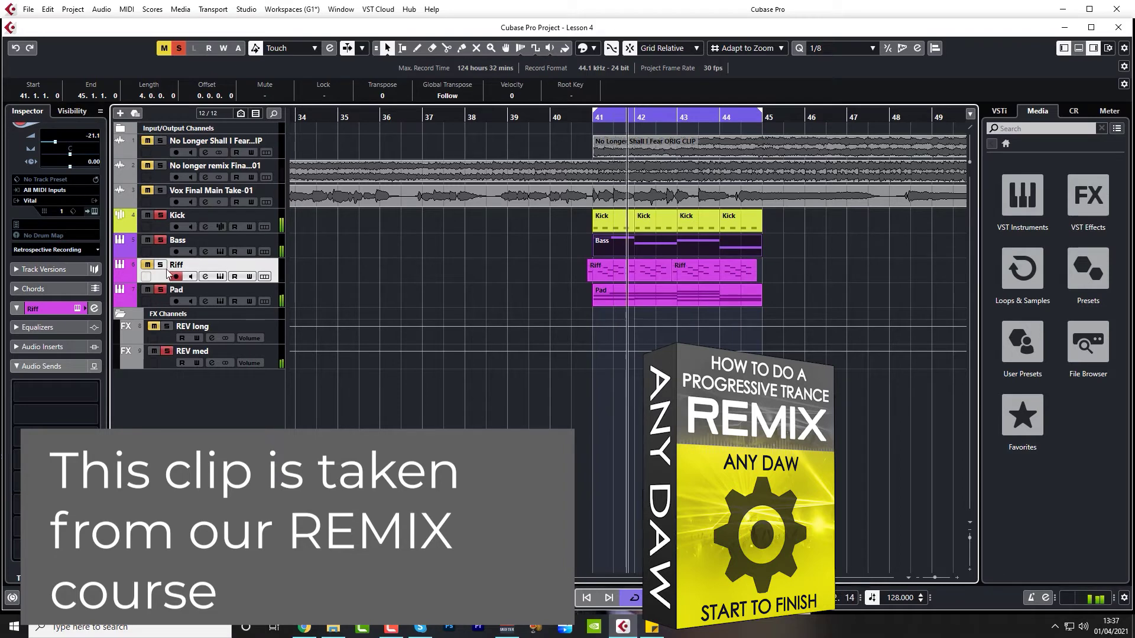
Turn off solo on the Pad, Riff and Kick tracks, leaving only the Bass track soloed
click(151, 244)
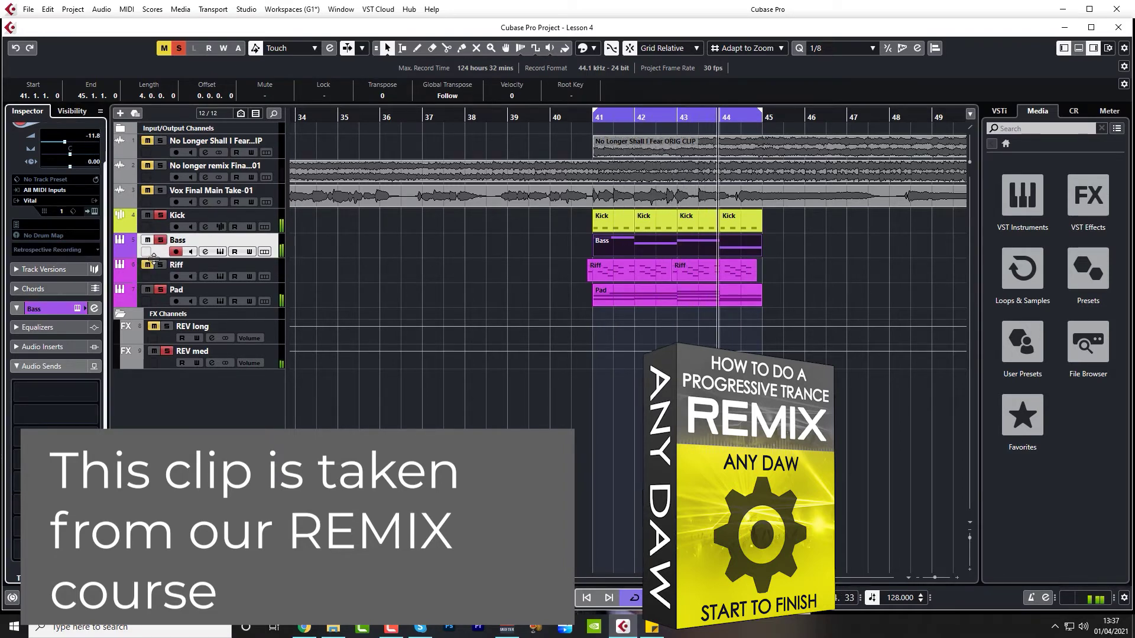
click(160, 304)
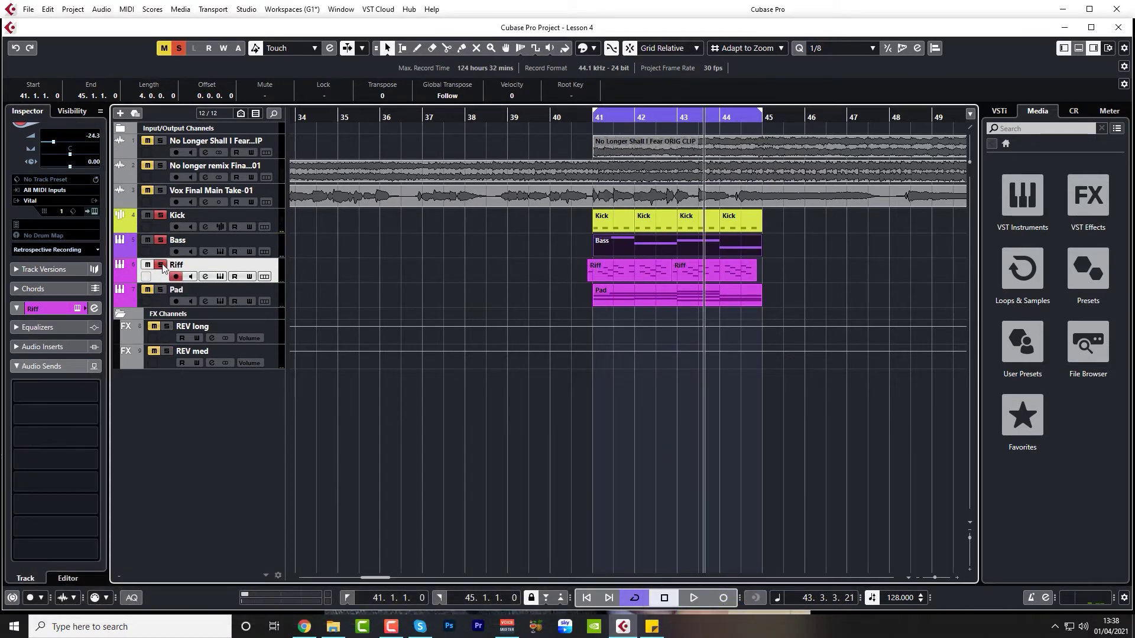
click(162, 264)
click(163, 219)
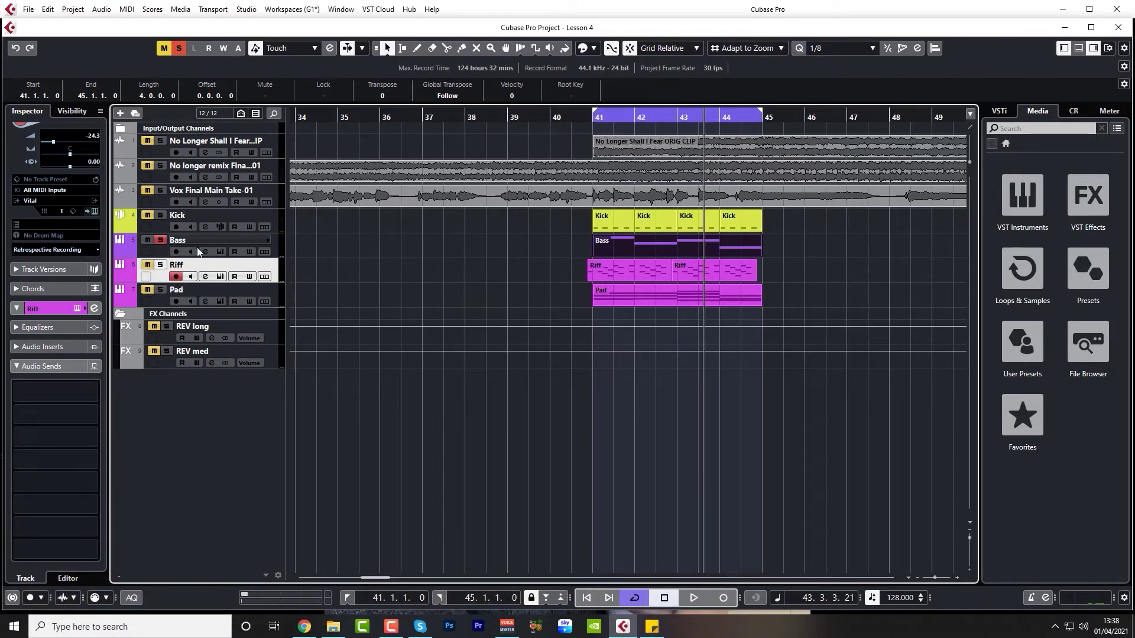
Open the Bass track's Vital synth and reset it to the initial preset
click(226, 255)
click(221, 252)
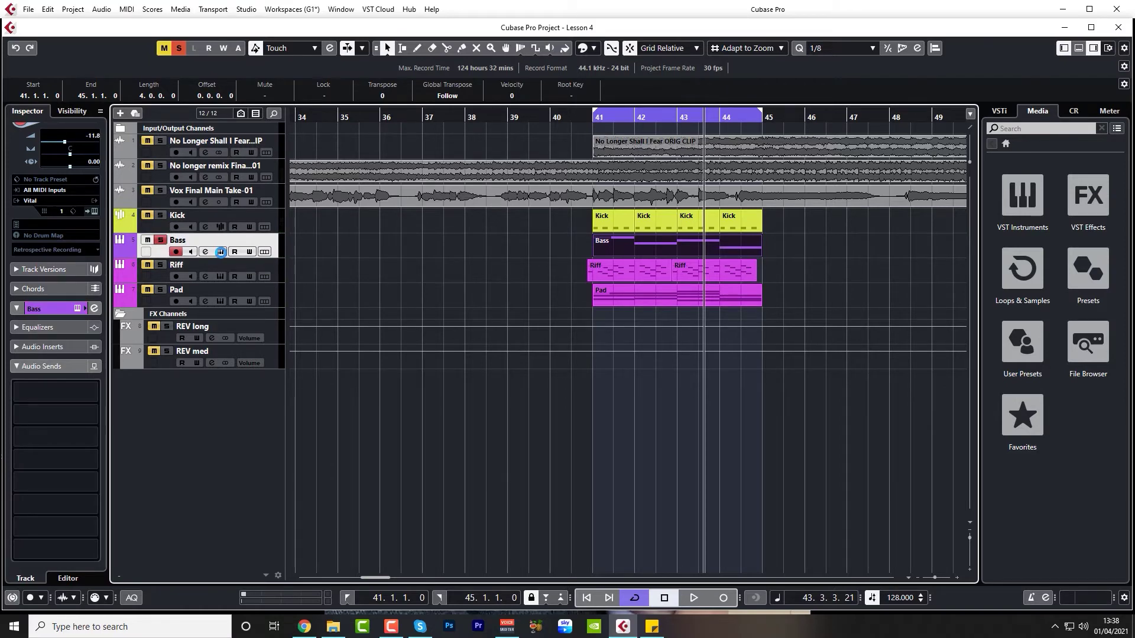
click(784, 110)
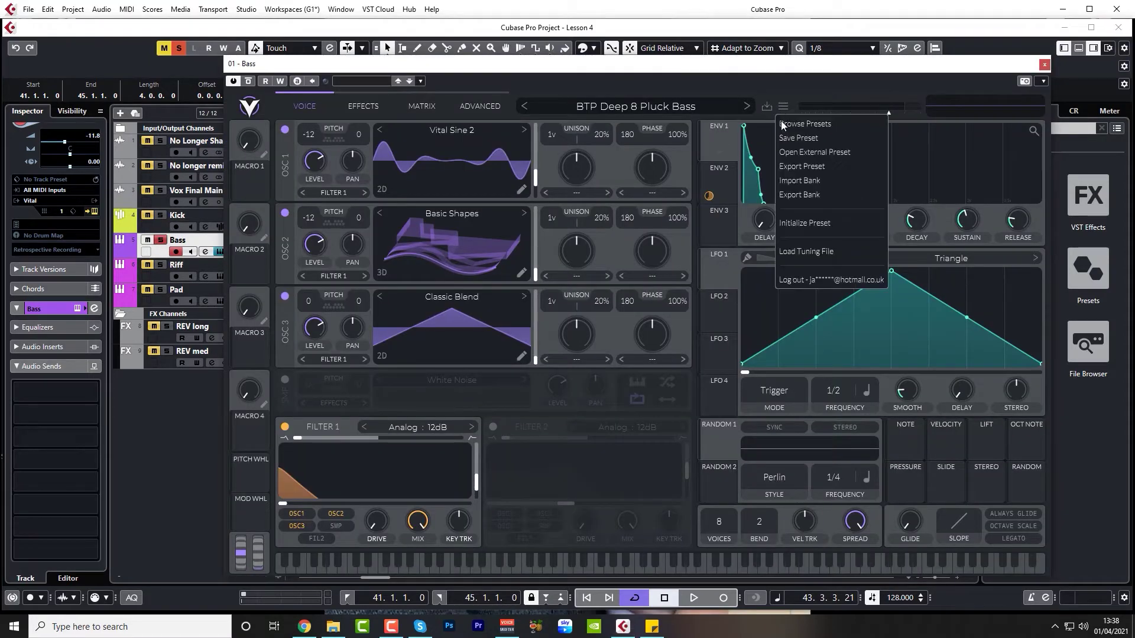
click(800, 224)
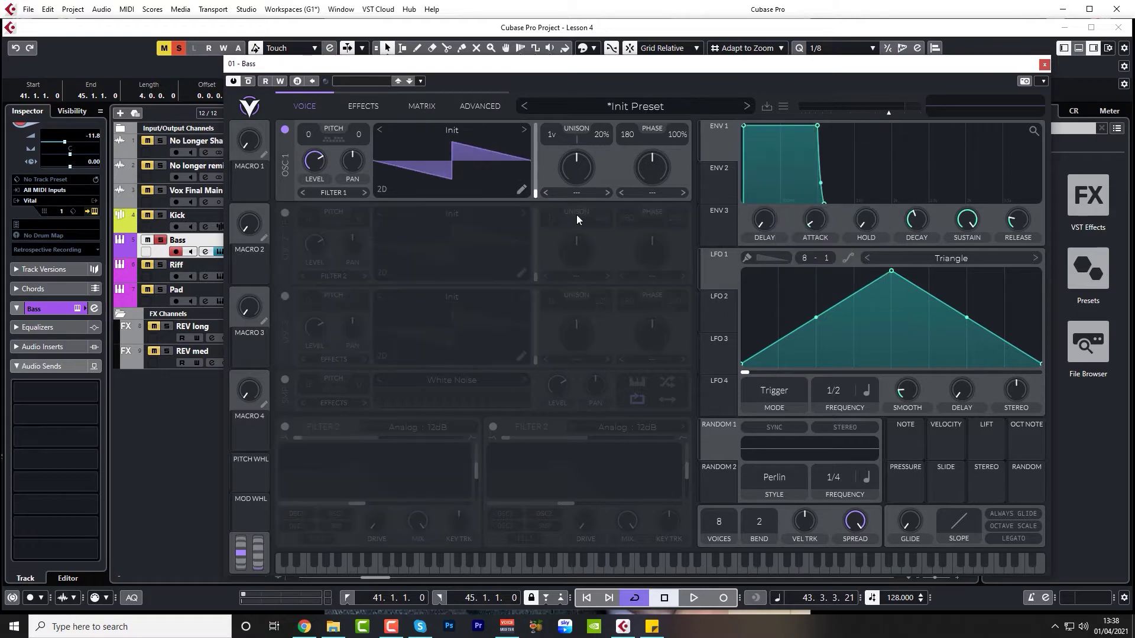
Load the Factory wavetable Vital Sine 2 into oscillator 1
click(459, 130)
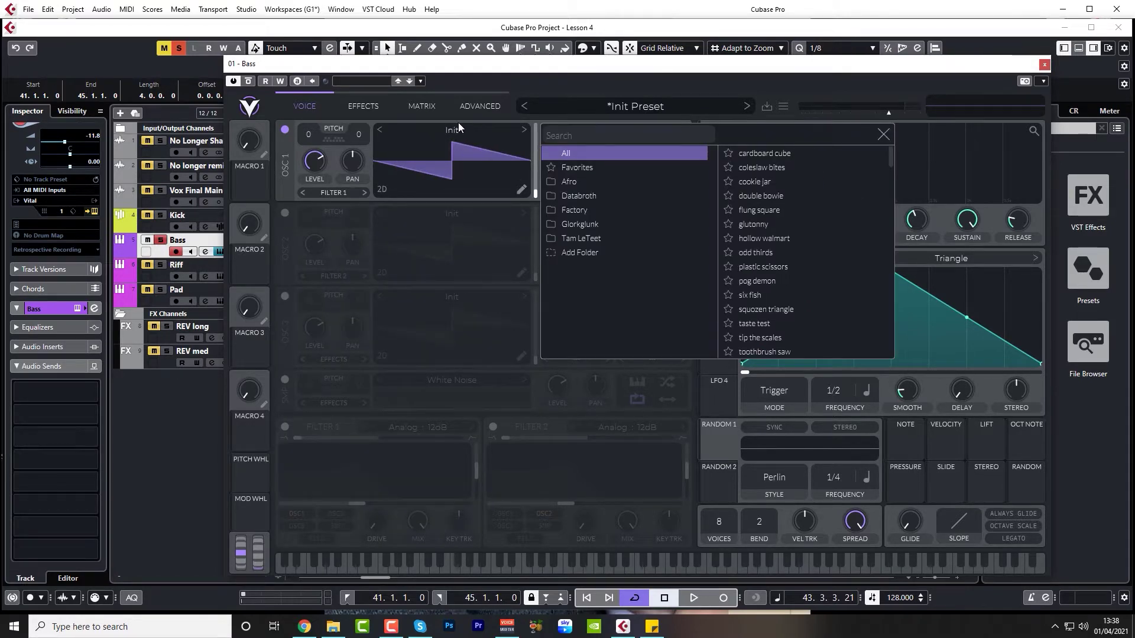
click(574, 210)
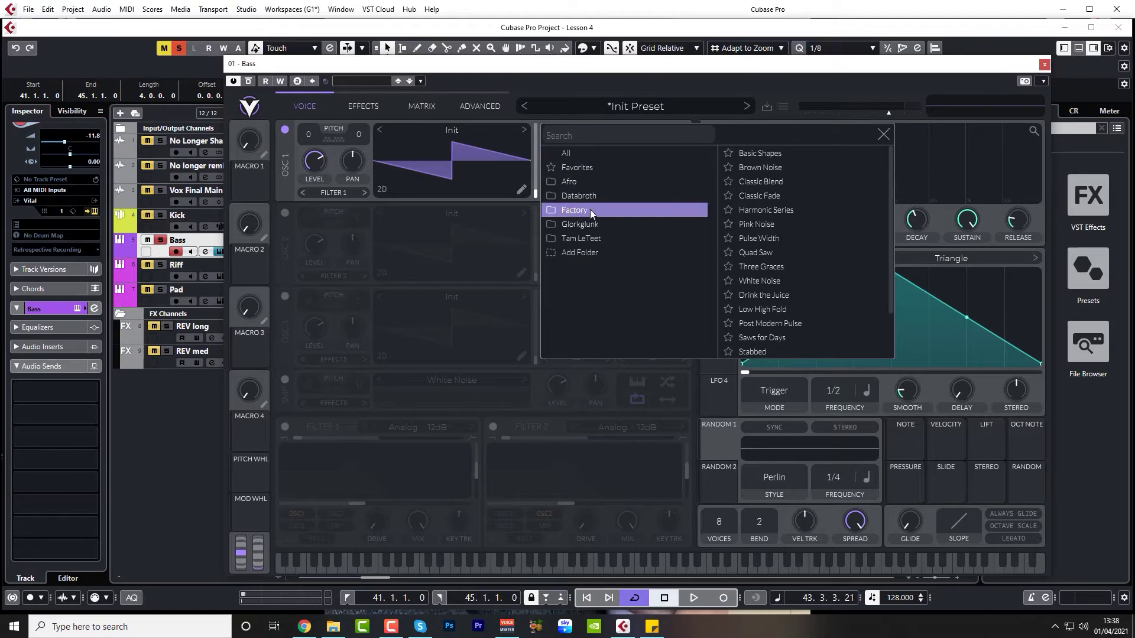
scroll(772, 247, down, 2)
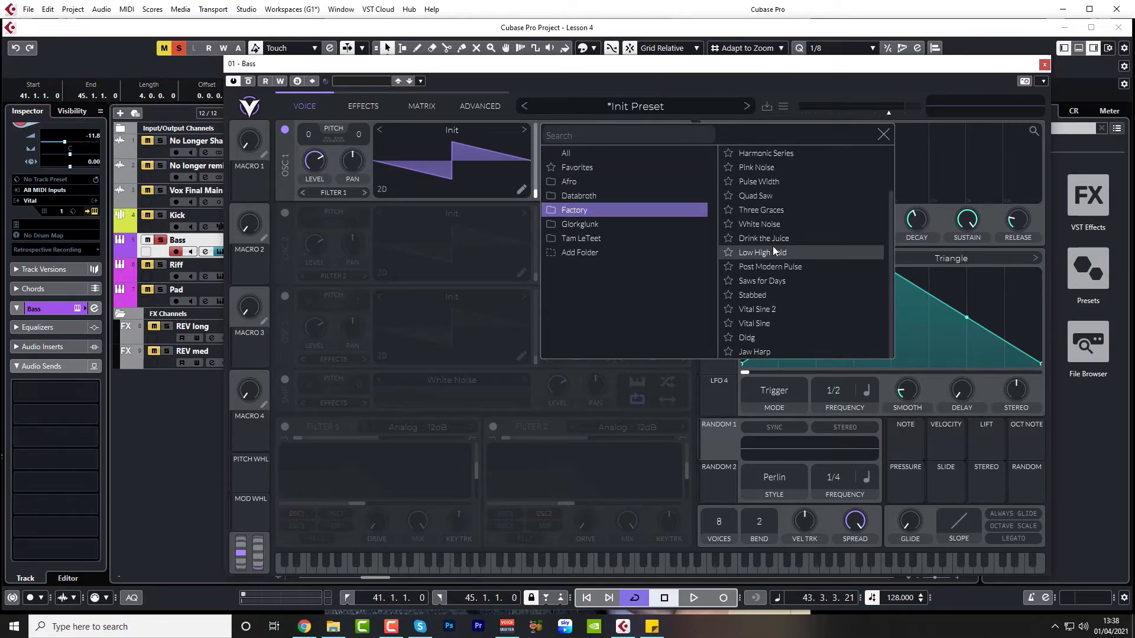
click(762, 310)
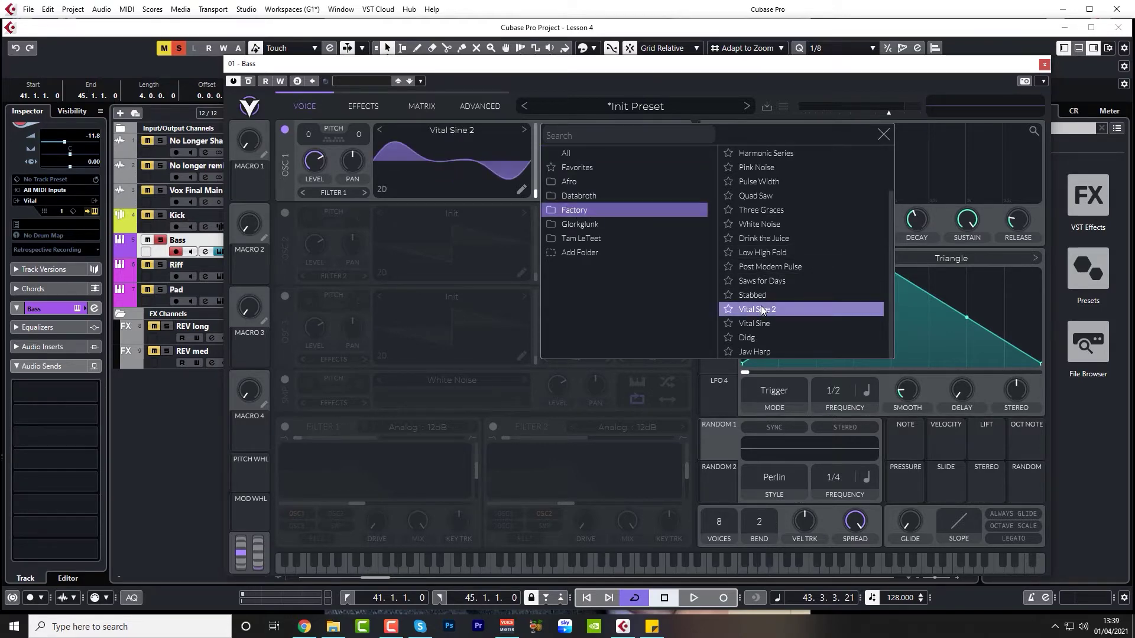
click(884, 135)
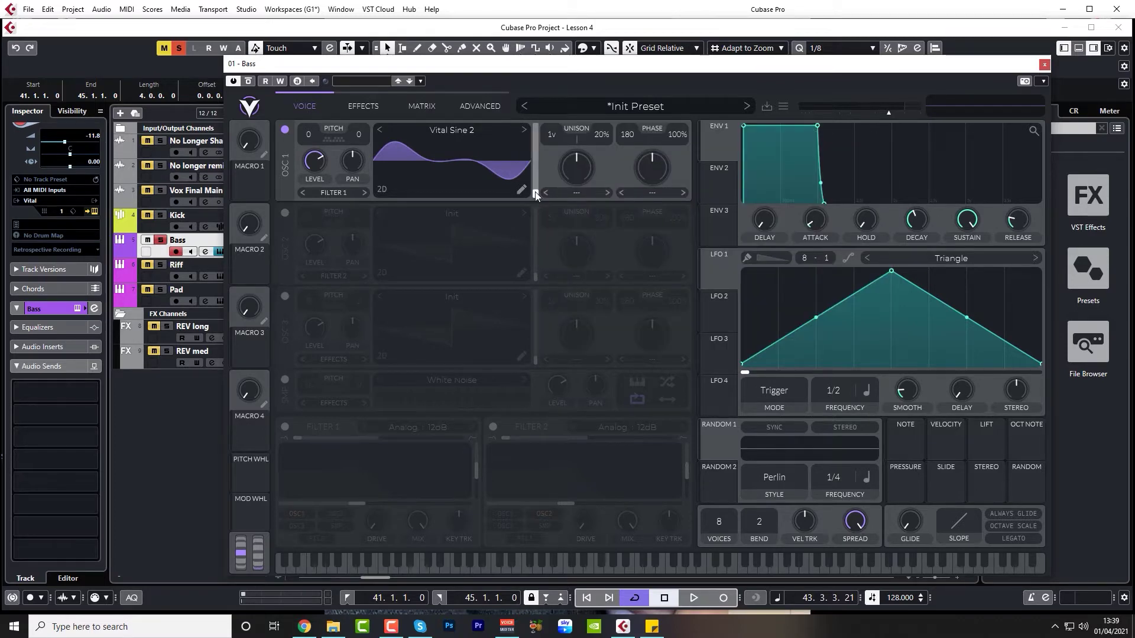
Transpose oscillator 1 to -12 and set its wavetable position to about a quarter of its range while auditioning the bass
drag(536, 191, 529, 163)
key(space)
key(space)
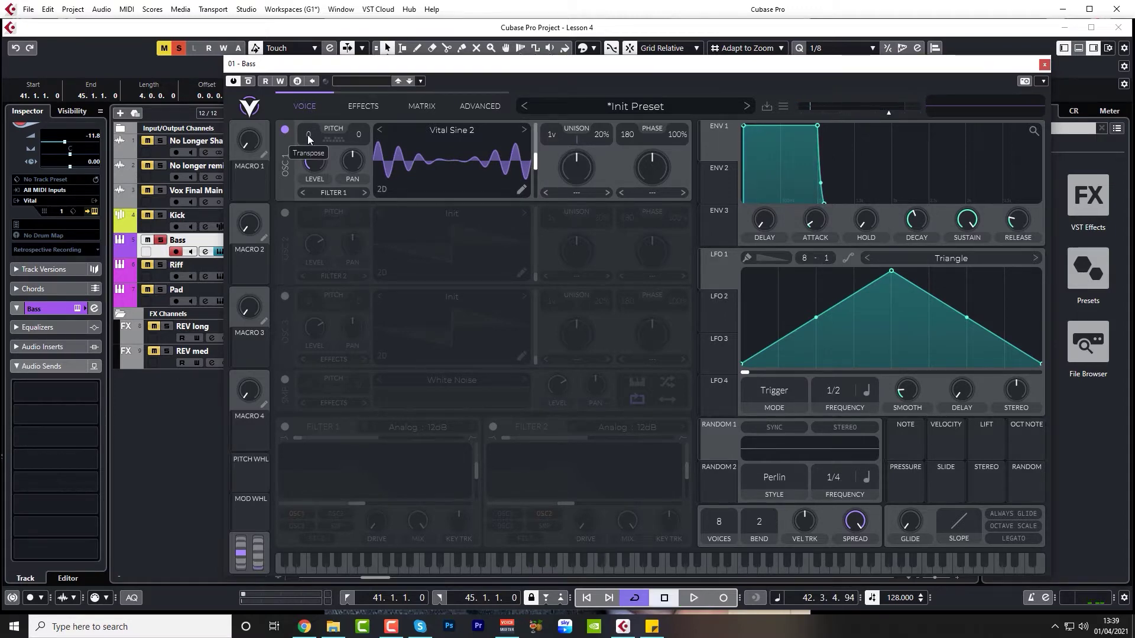
key(space)
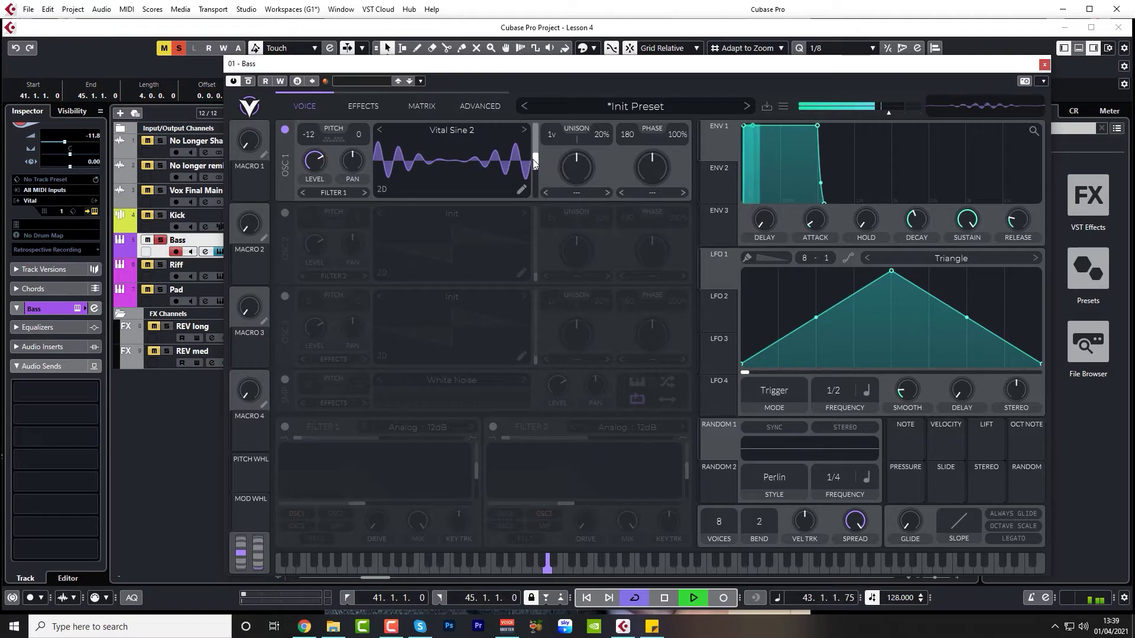
mouse_move(533, 159)
mouse_down()
mouse_move(538, 134)
mouse_move(532, 192)
mouse_move(544, 174)
mouse_up()
key(space)
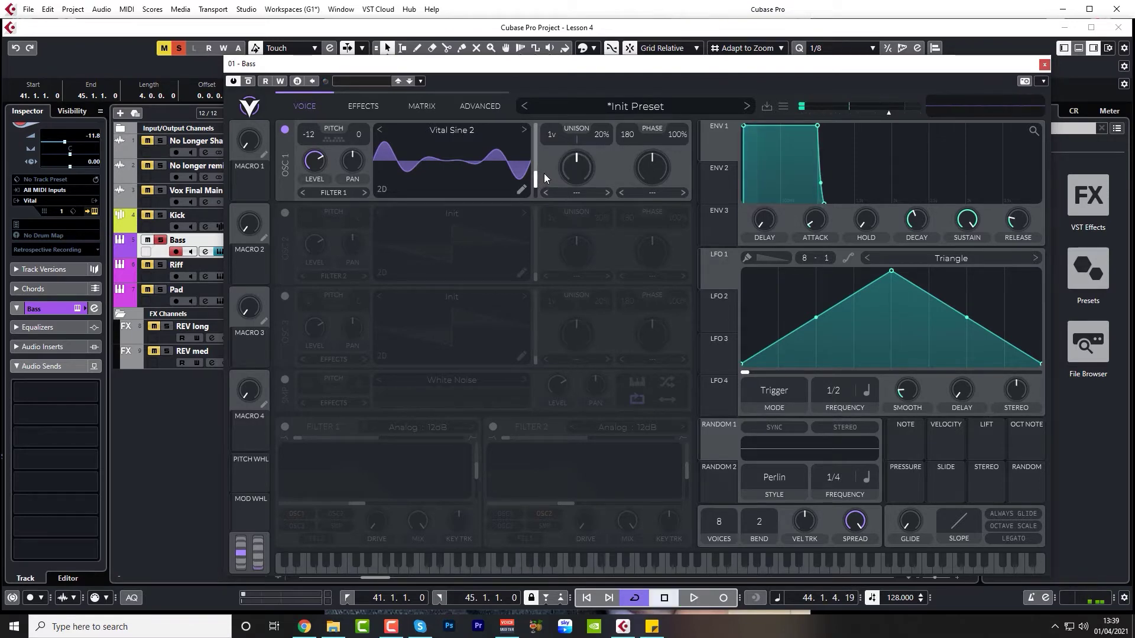
View oscillator 1's wavetable in 3D and return it to the 2D display
click(382, 190)
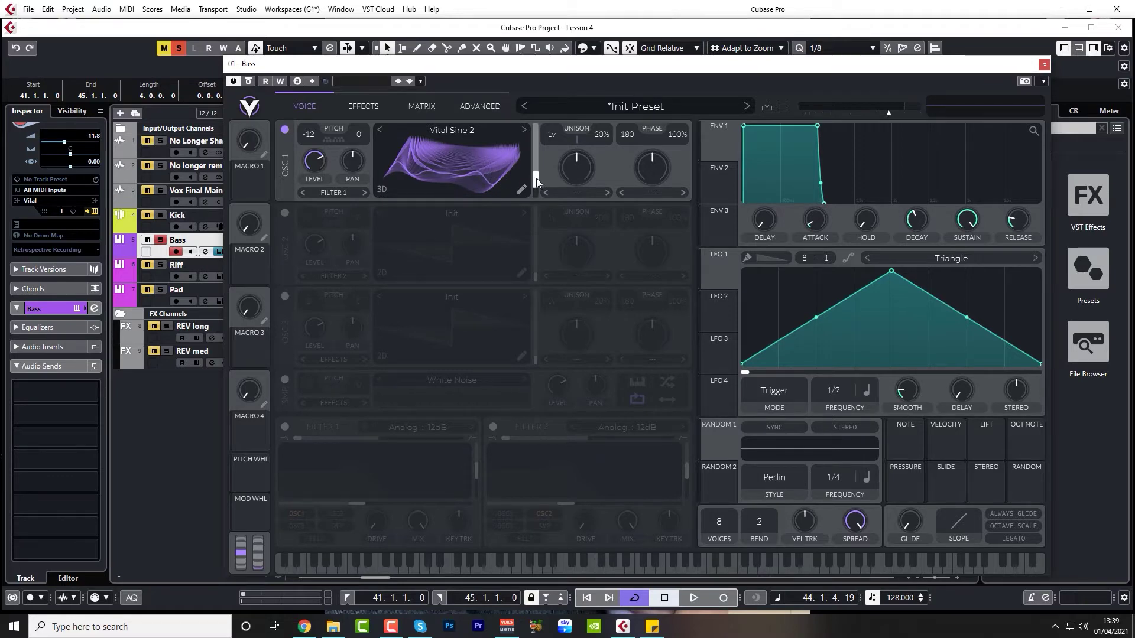
click(382, 189)
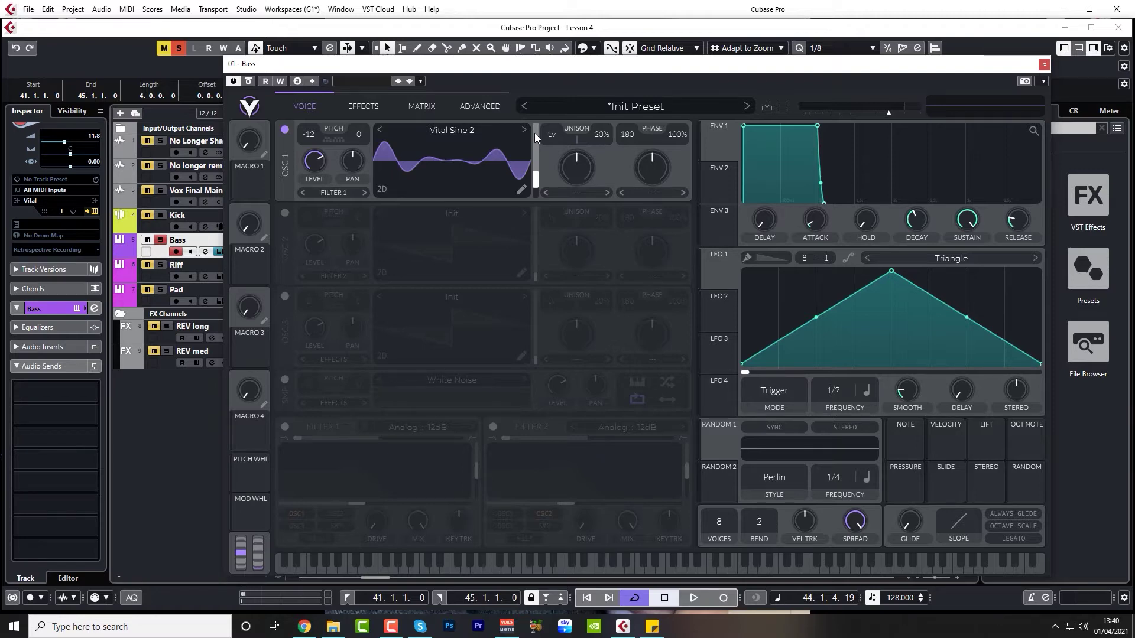
Enable oscillator 2 with the Factory wavetable Basic Shapes and show it in 3D
click(285, 213)
click(455, 214)
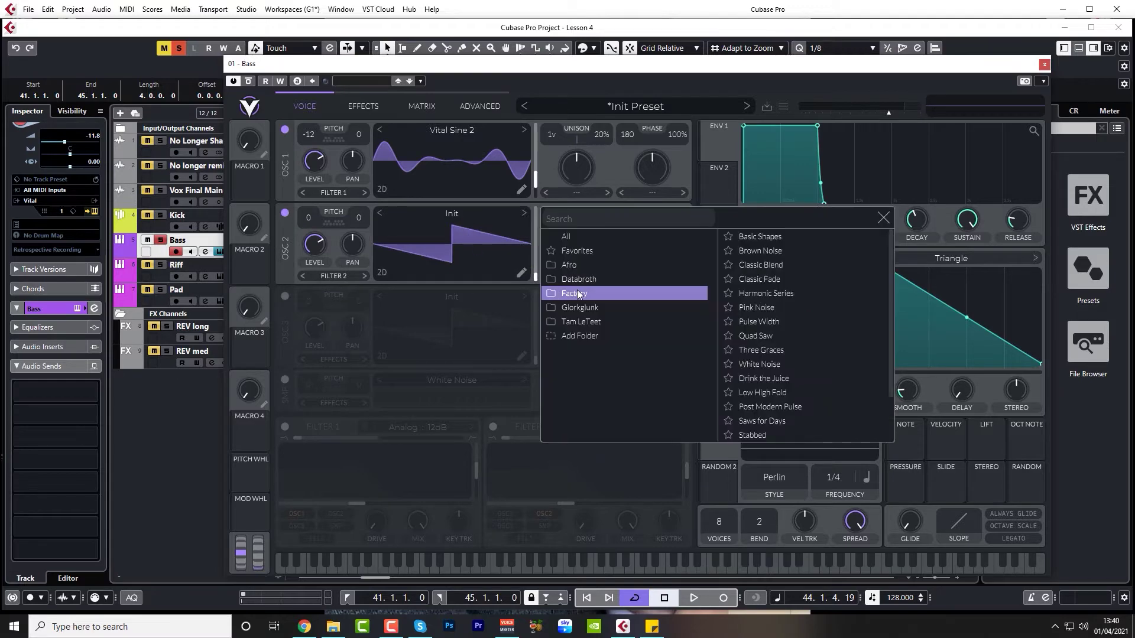
click(765, 236)
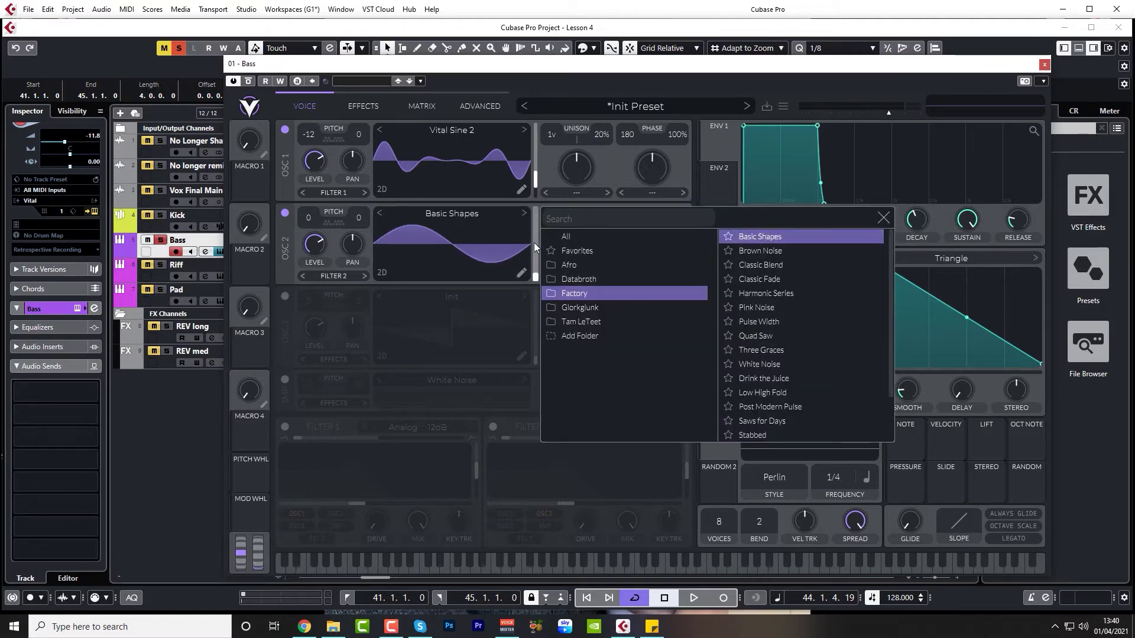
click(382, 273)
click(883, 217)
Raise oscillator 2's wavetable position slightly above its minimum and transpose it to -12 while auditioning the bass
key(space)
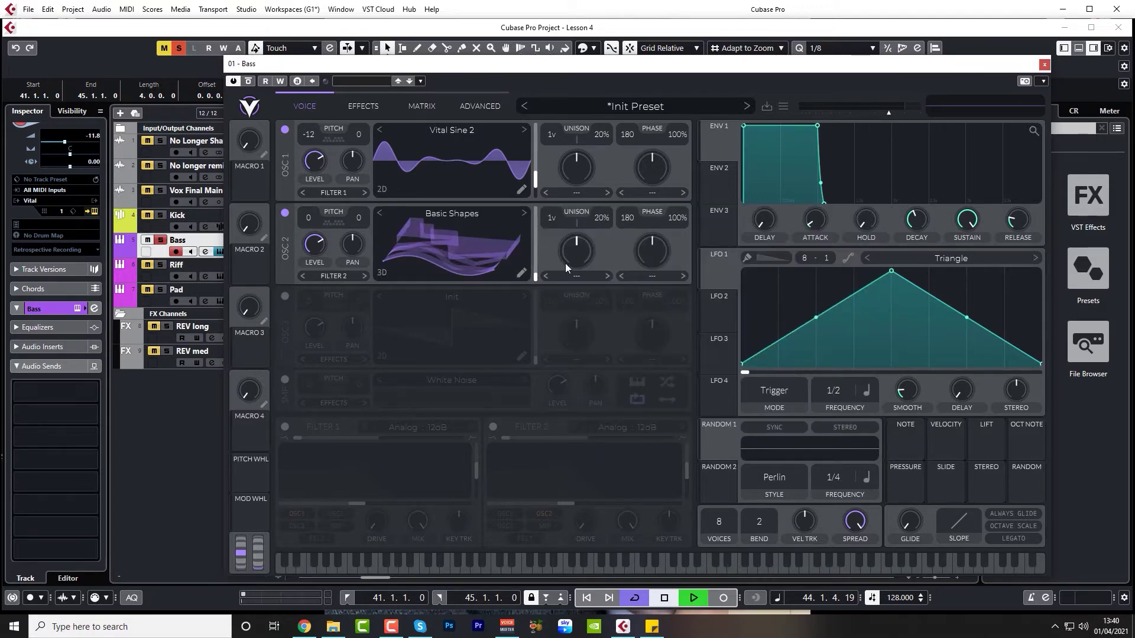
mouse_move(537, 272)
mouse_down()
mouse_move(551, 201)
mouse_move(523, 268)
mouse_up()
key(space)
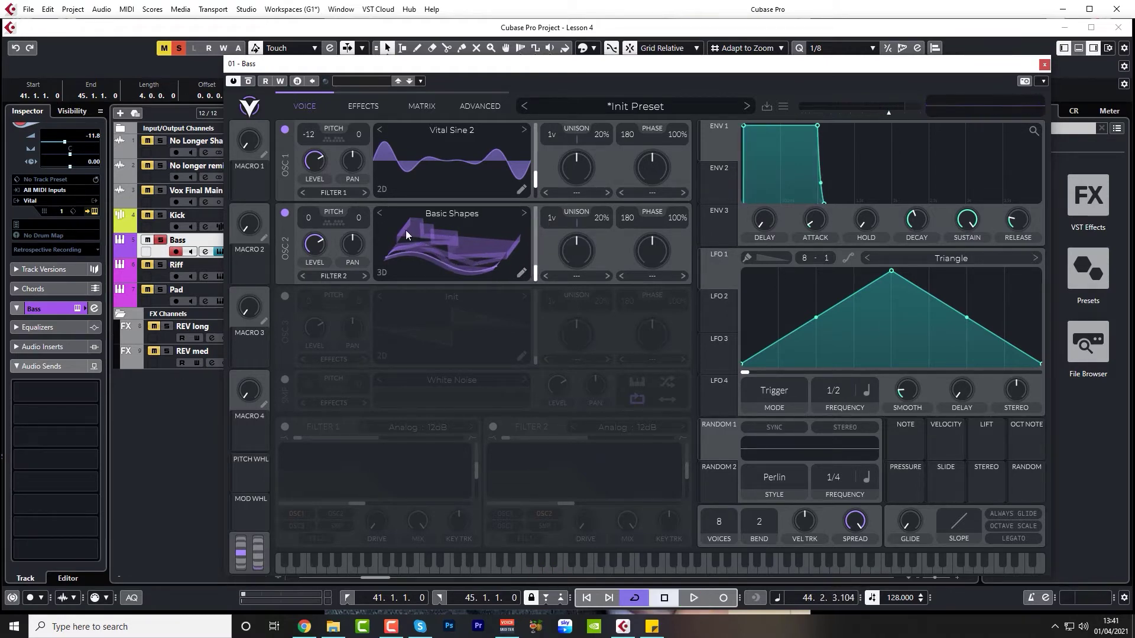
key(space)
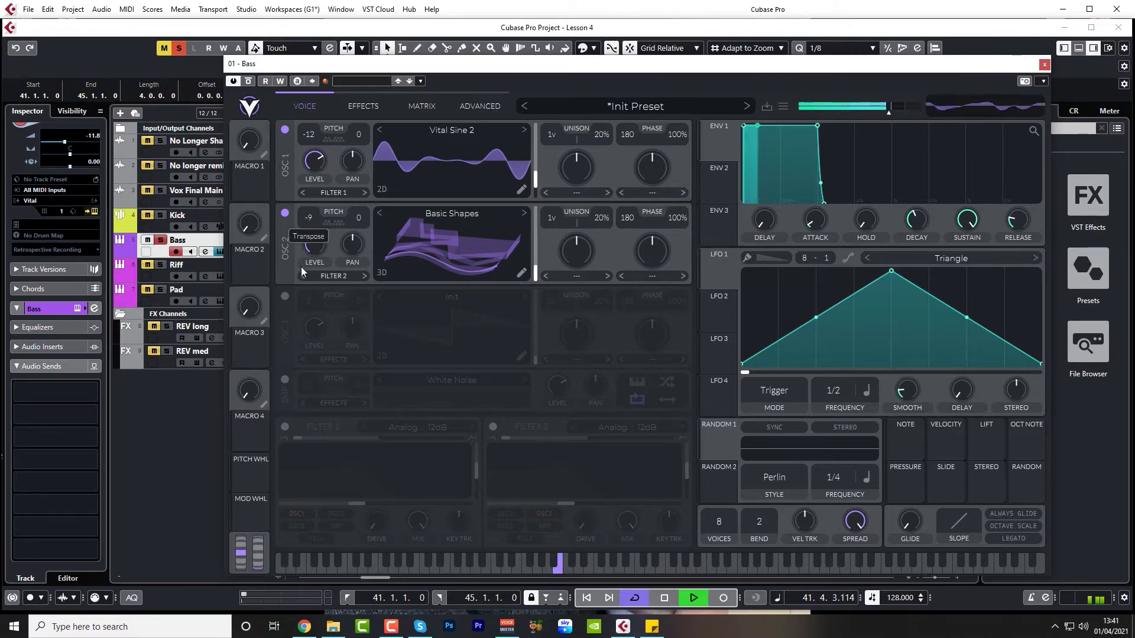
drag(300, 268, 298, 279)
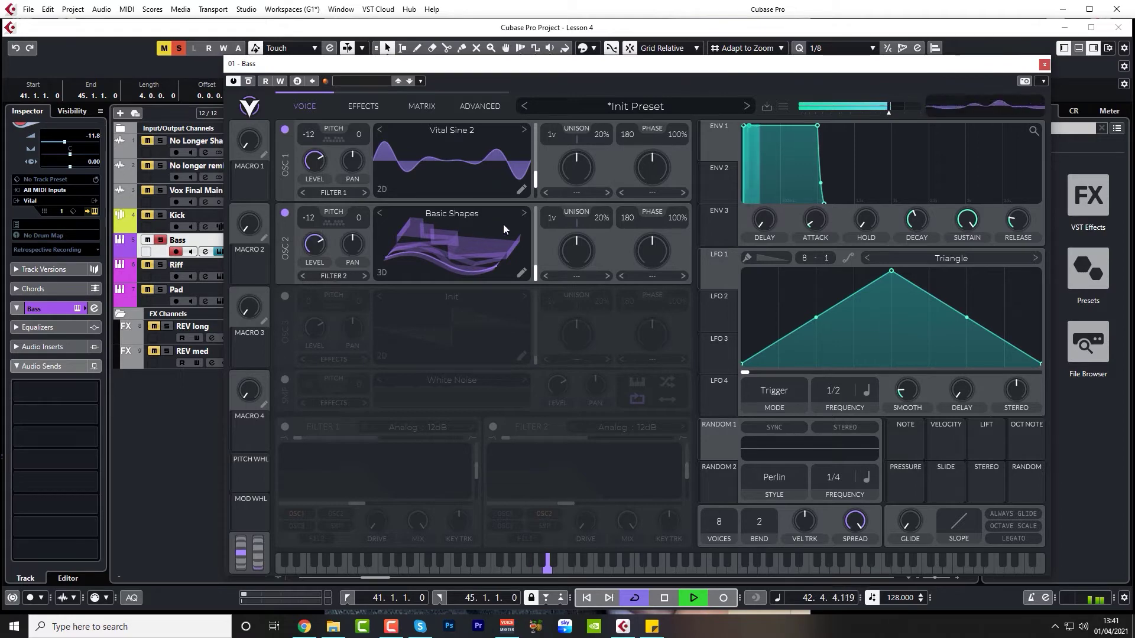
key(space)
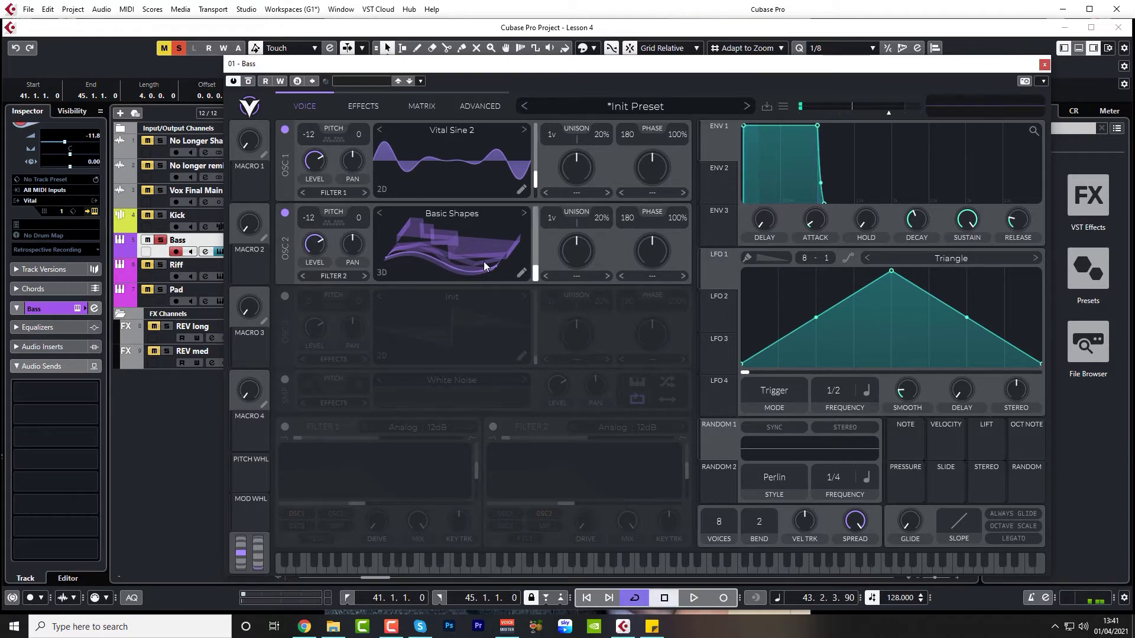
Compare the bass sound during playback with oscillator 2 switched off and on again
key(space)
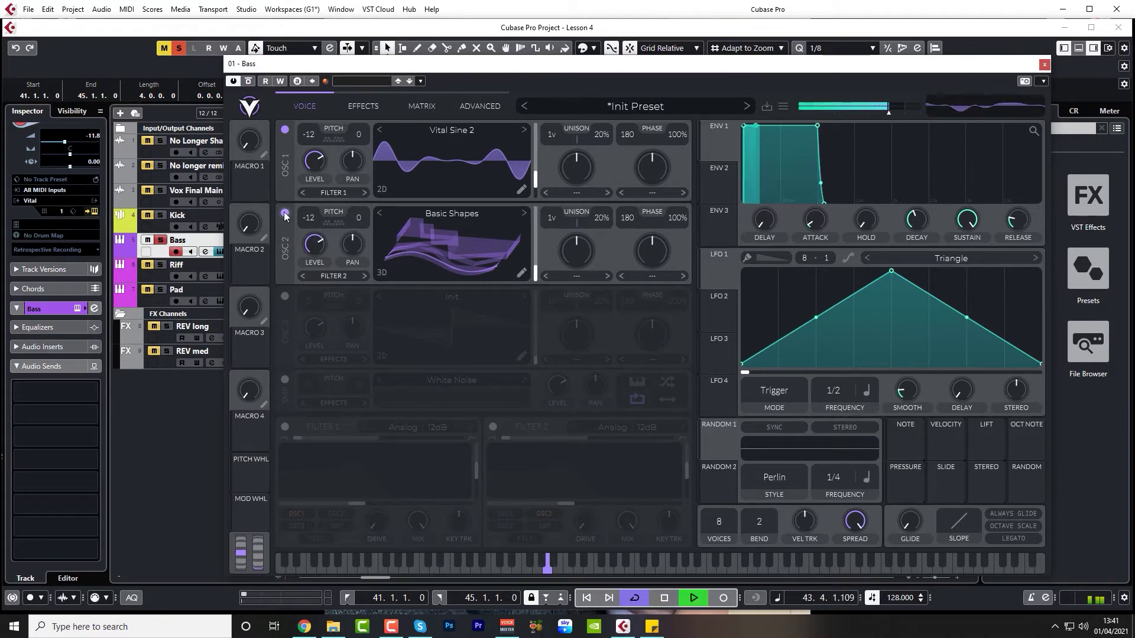
click(285, 212)
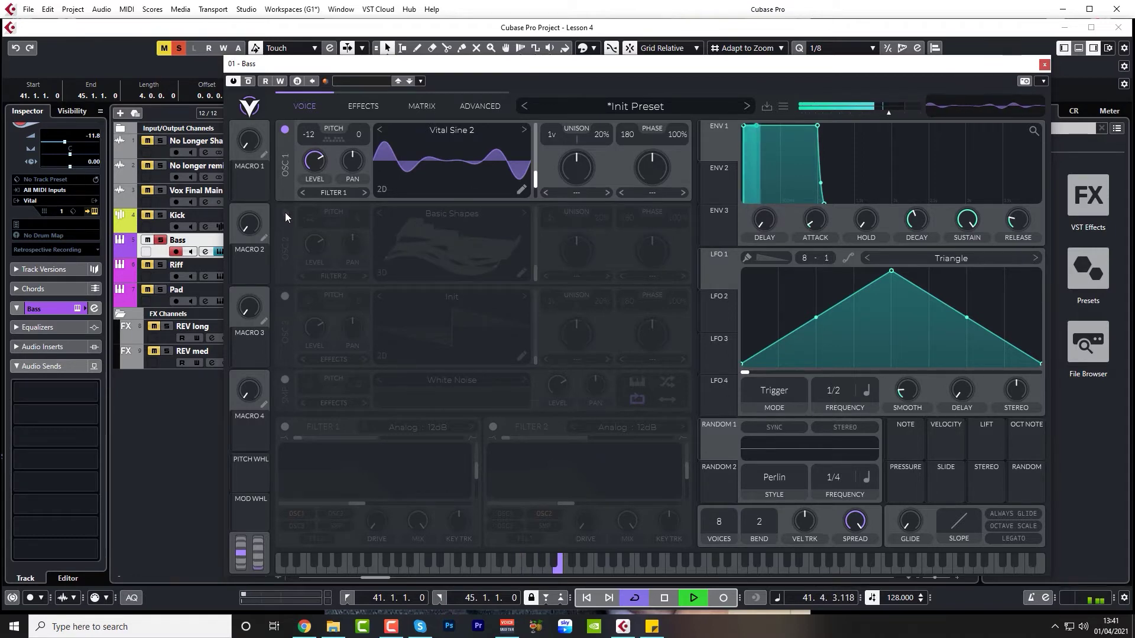
click(284, 213)
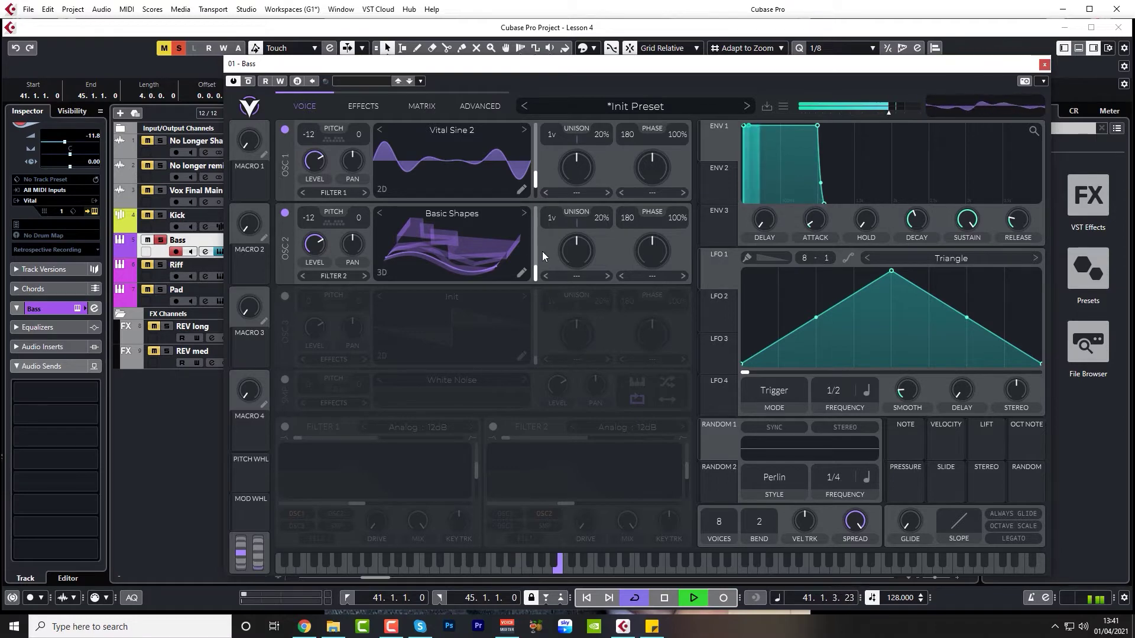
key(space)
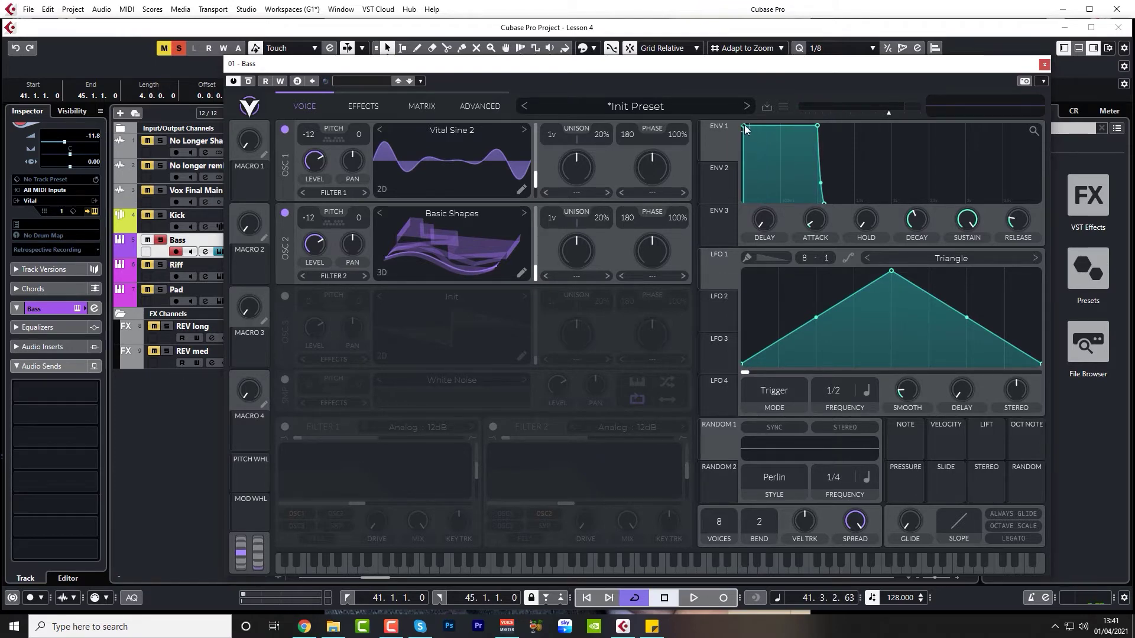
Set envelope 1's attack to 0.025 secs while the bass plays
key(space)
mouse_move(816, 221)
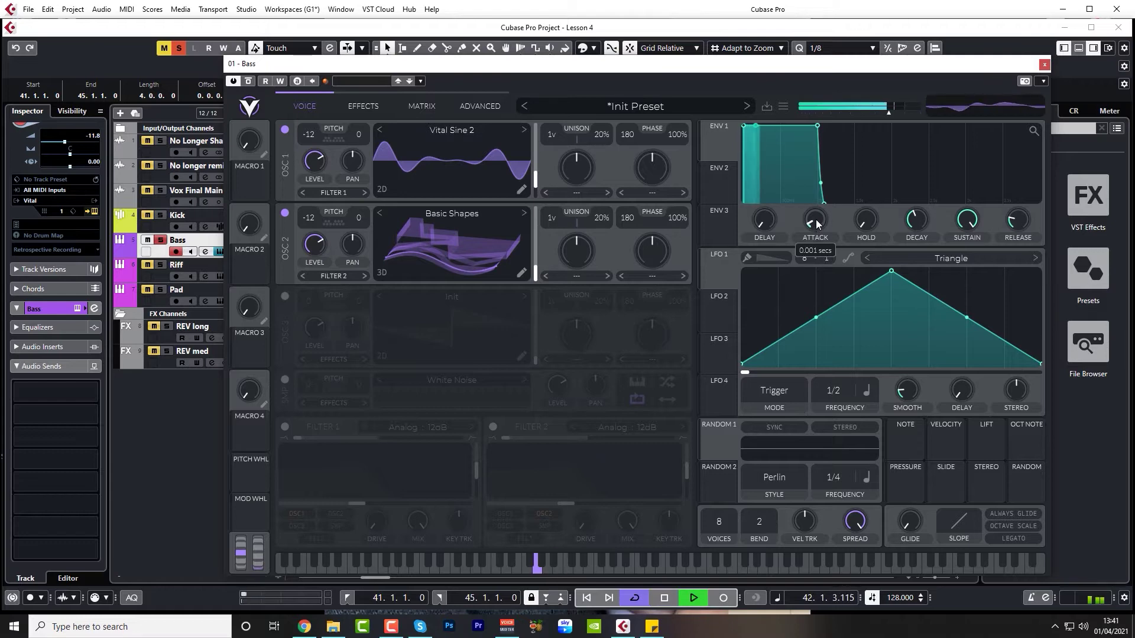
drag(819, 222, 819, 218)
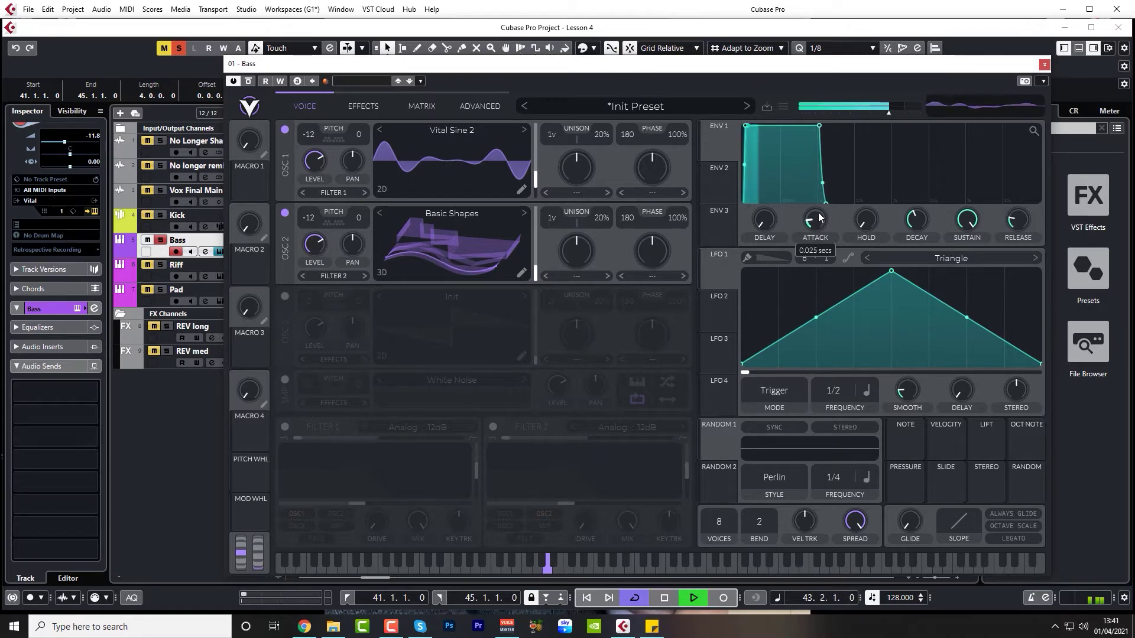
key(space)
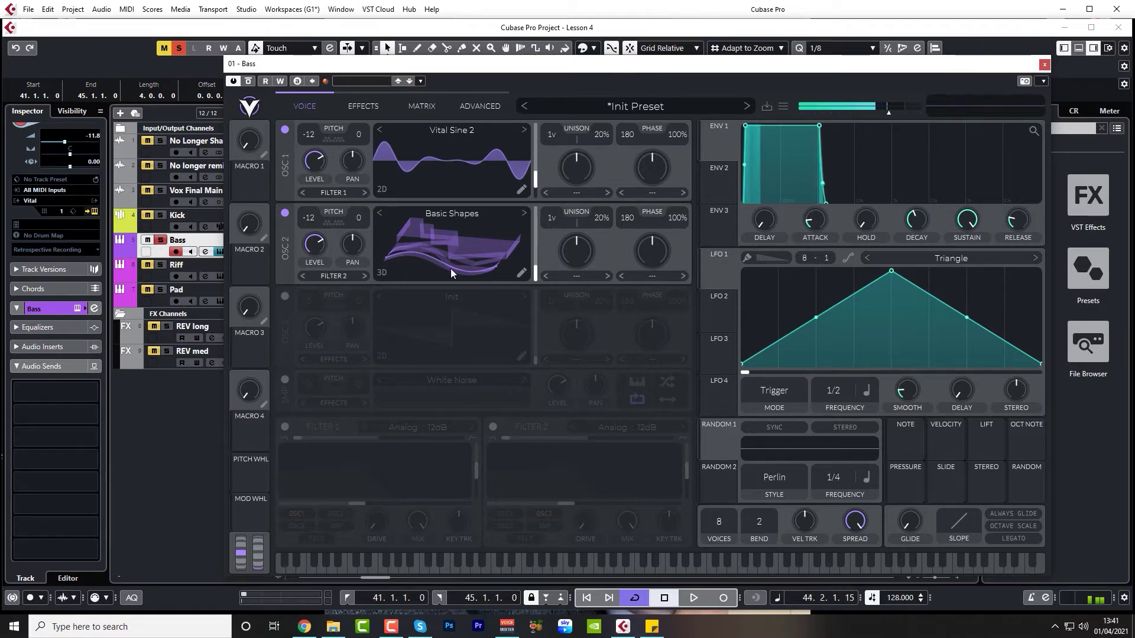
Enable oscillator 3 and route both oscillators 2 and 3 to Filter 1
click(349, 277)
click(337, 292)
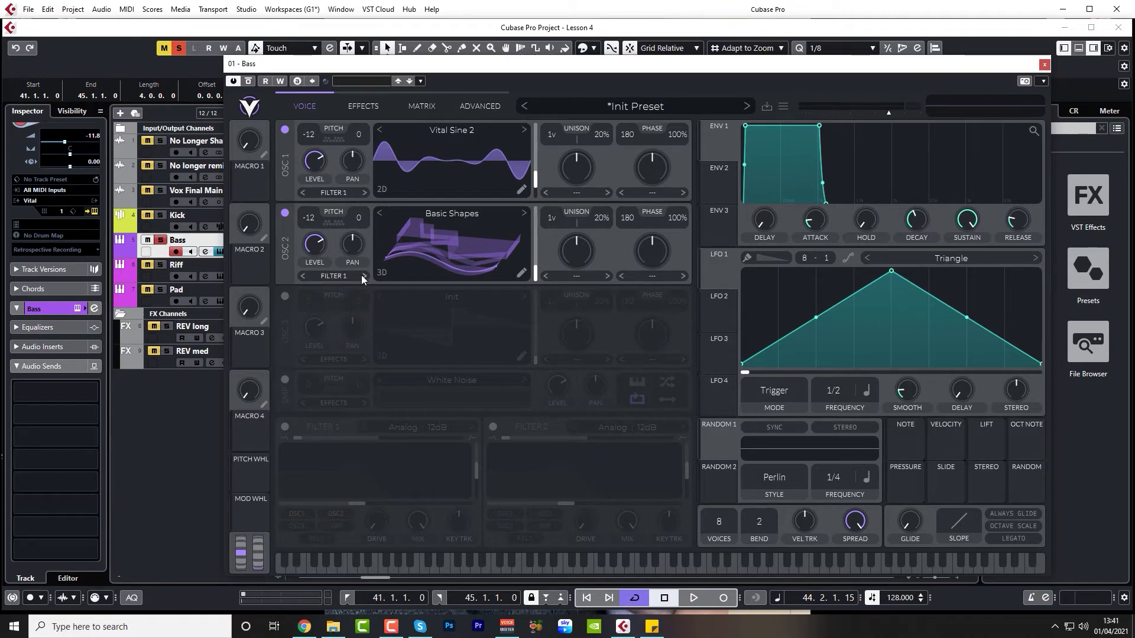
click(286, 297)
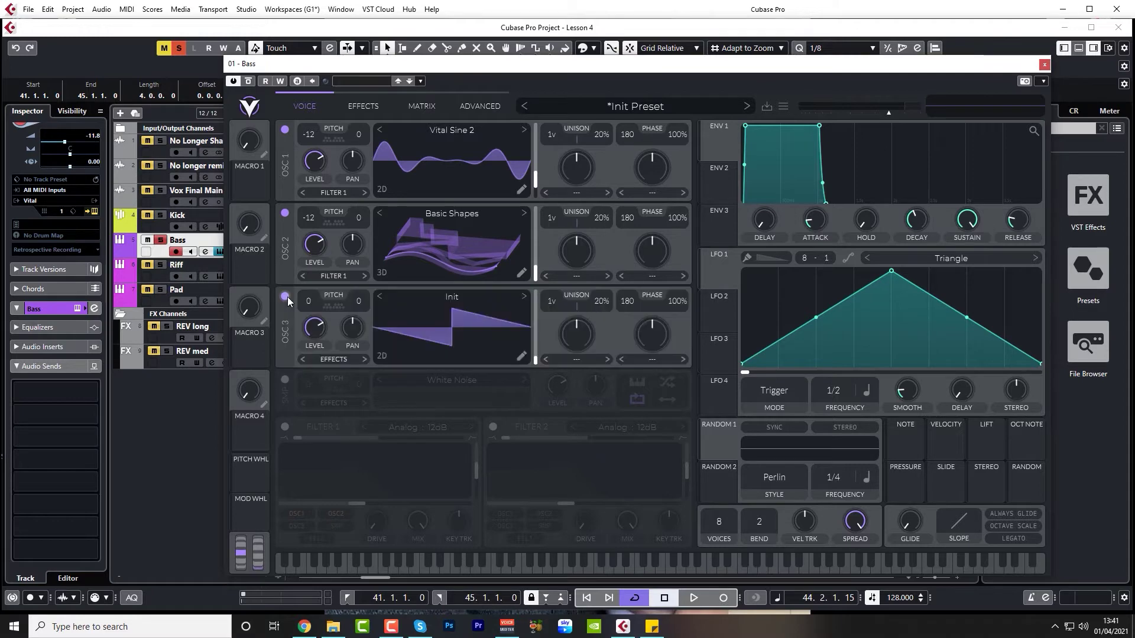
click(339, 362)
click(335, 370)
Load the Factory wavetable Classic Blend into oscillator 3 and play the bass loop
click(449, 296)
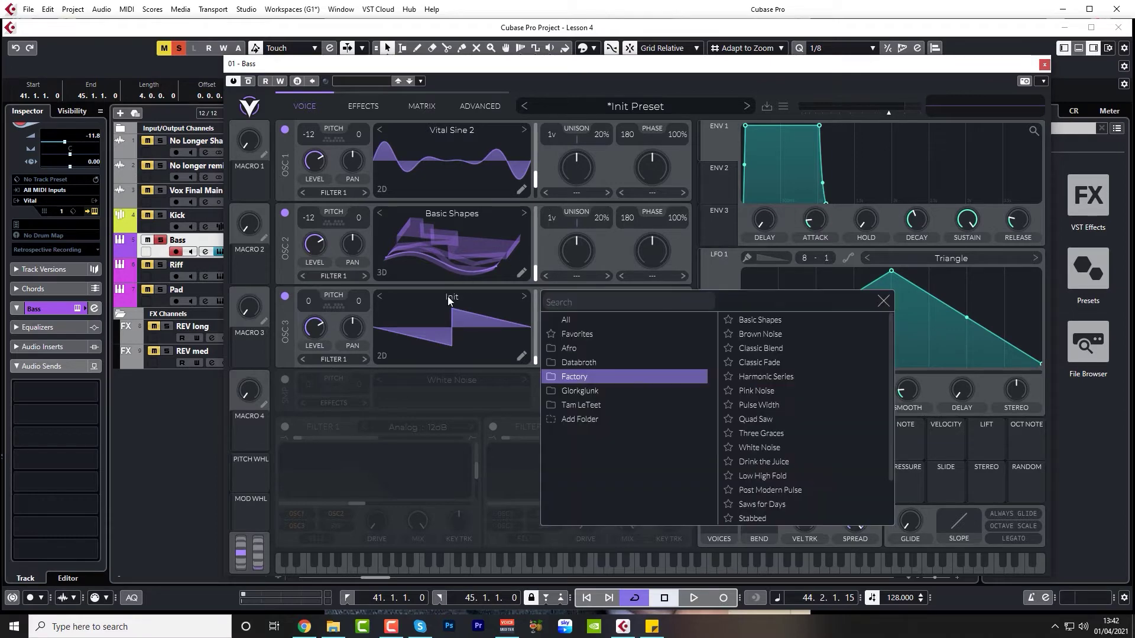
click(761, 349)
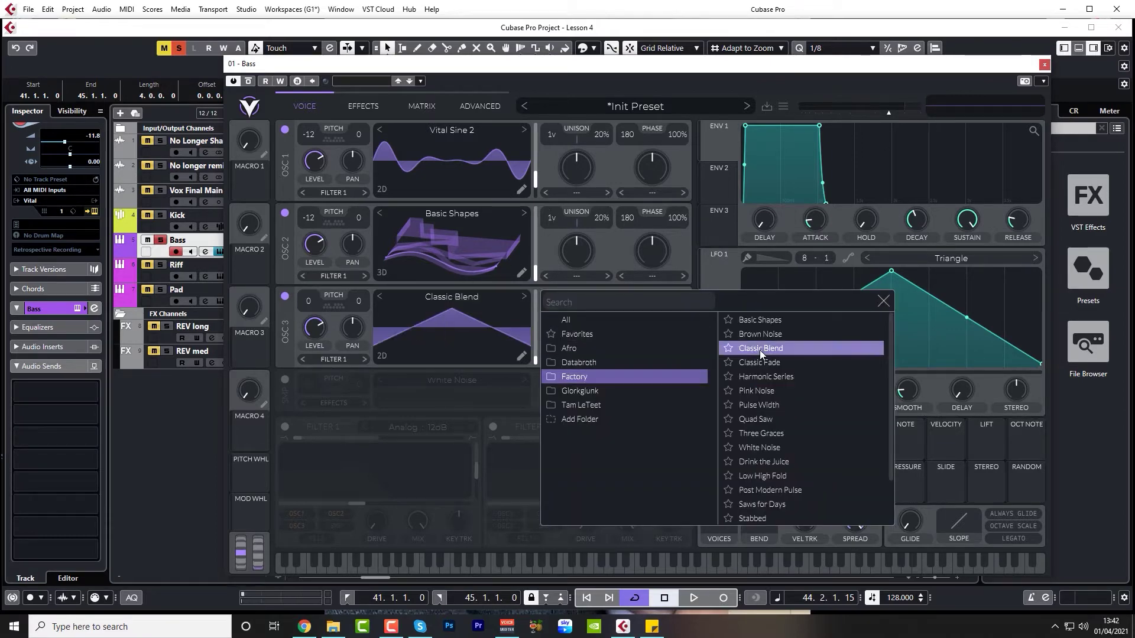
click(883, 301)
key(space)
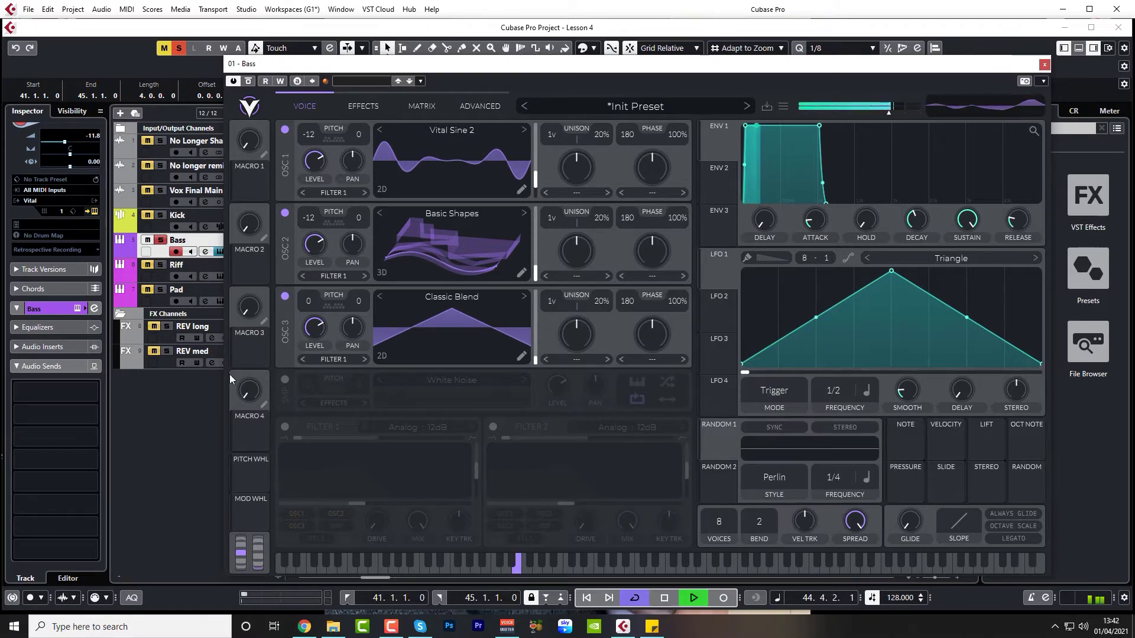
Compare the bass with oscillator 3 switched off and on, and check its level during playback
click(285, 296)
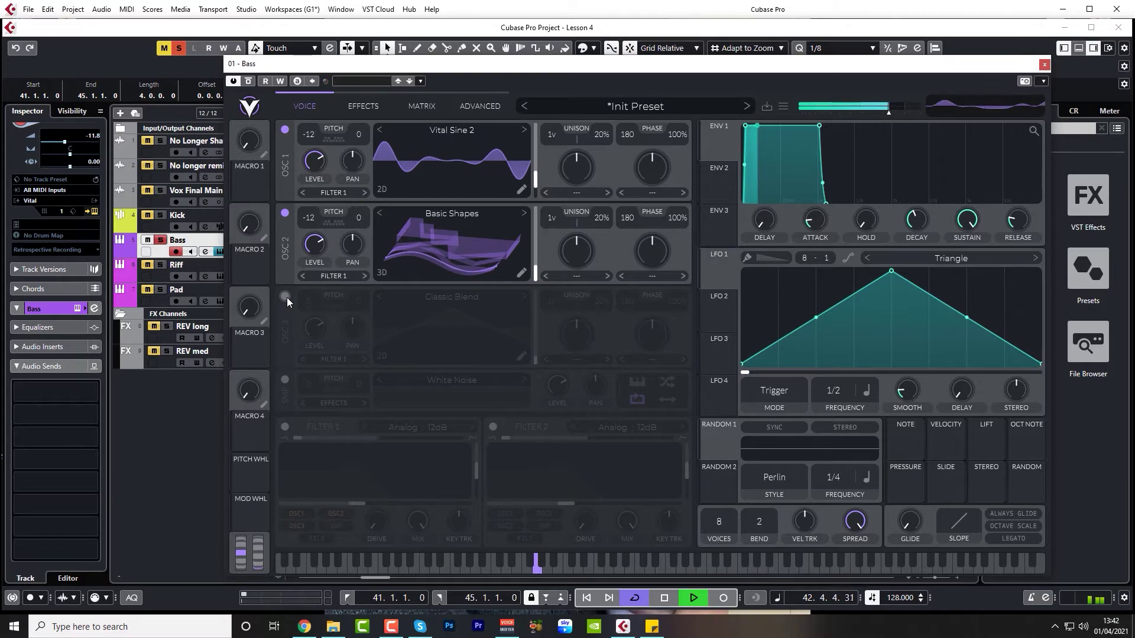
click(285, 297)
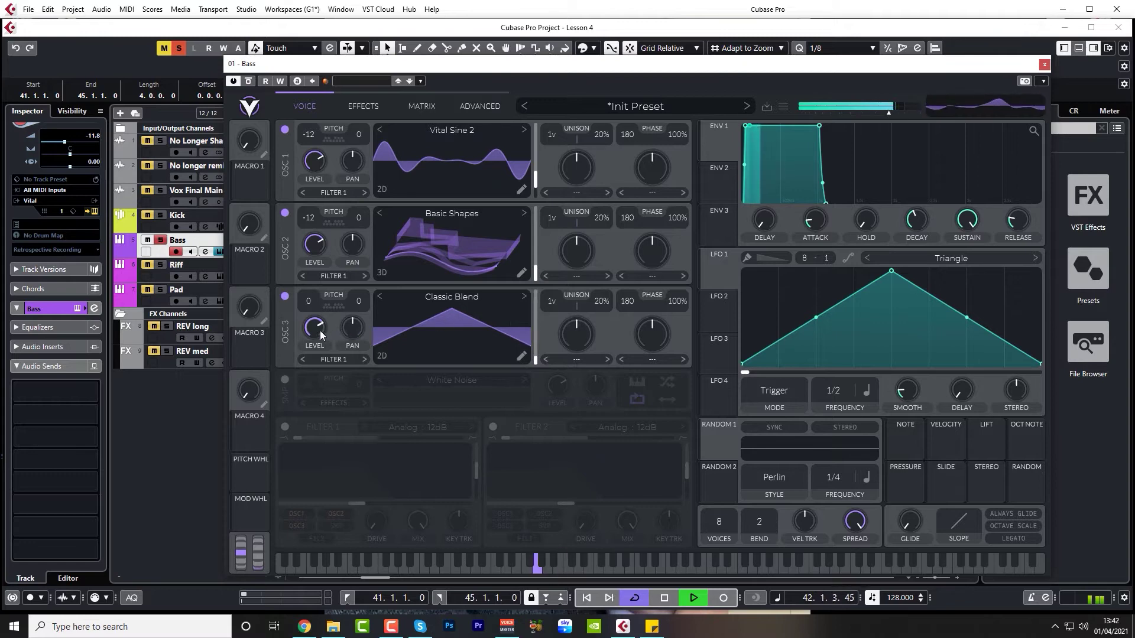
mouse_move(318, 327)
mouse_move(317, 327)
mouse_down()
mouse_move(302, 385)
mouse_move(317, 332)
mouse_up()
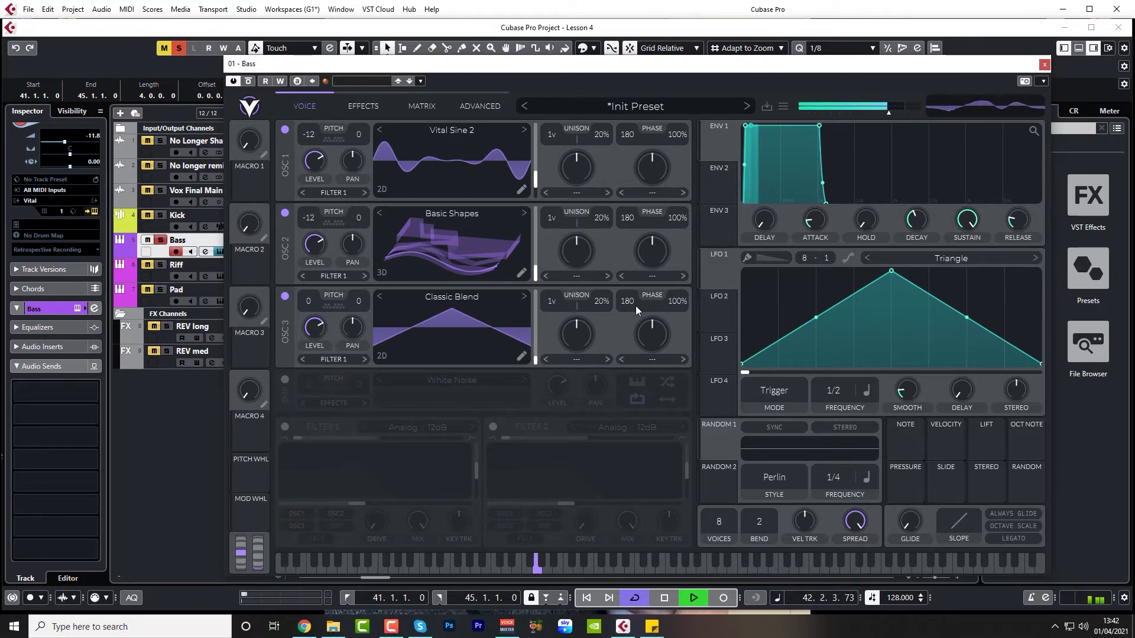
key(space)
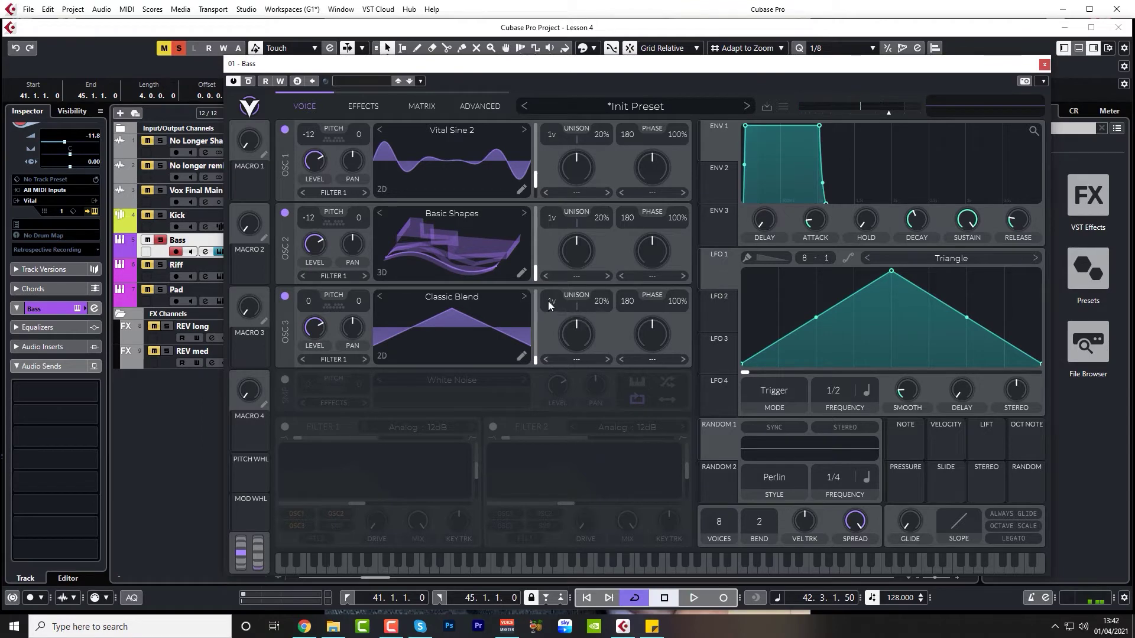
Try 2 unison voices with 2% detune on oscillator 3 and compare the sound with the oscillator off and on
key(space)
drag(553, 300, 596, 334)
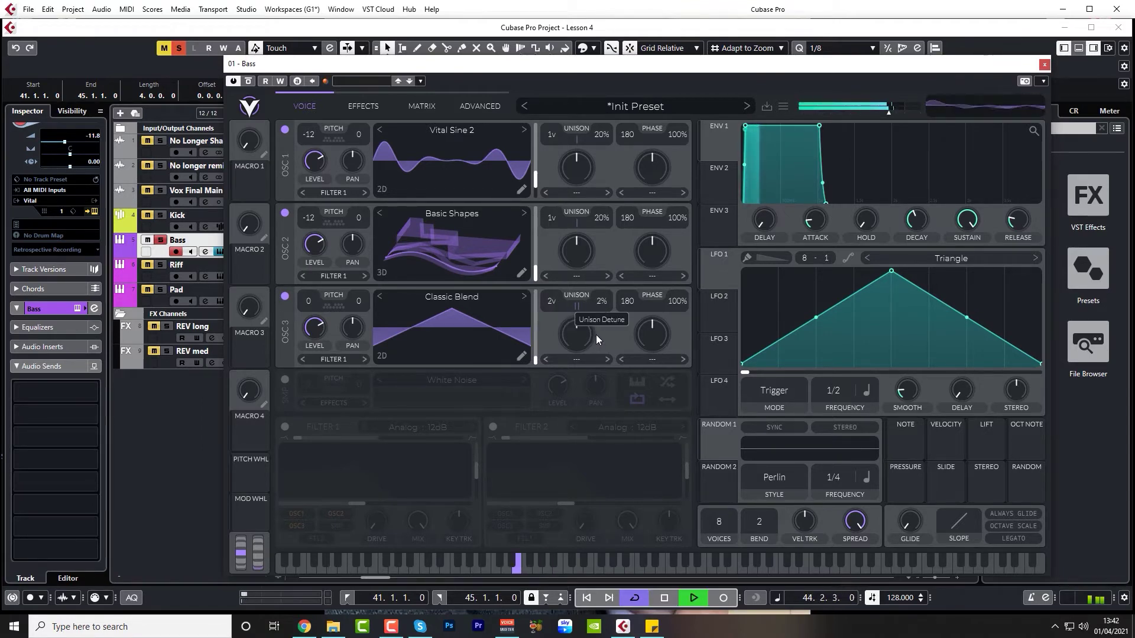
click(285, 296)
click(285, 296)
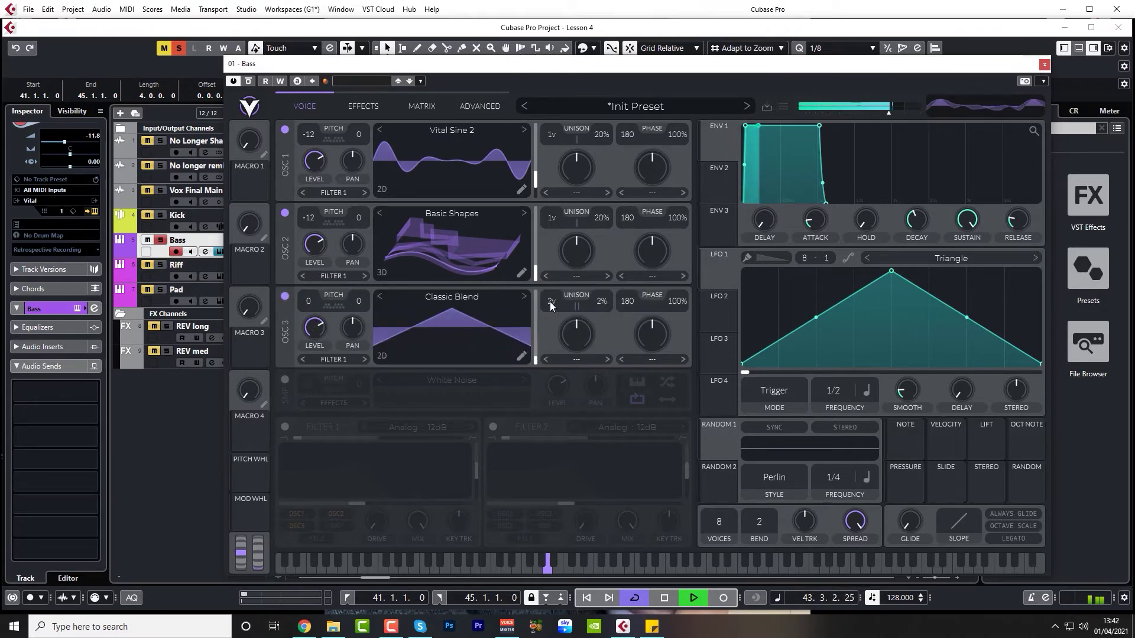
Set oscillator 3's unison to 1 voice with 0% detune and stop playback
drag(550, 303, 598, 324)
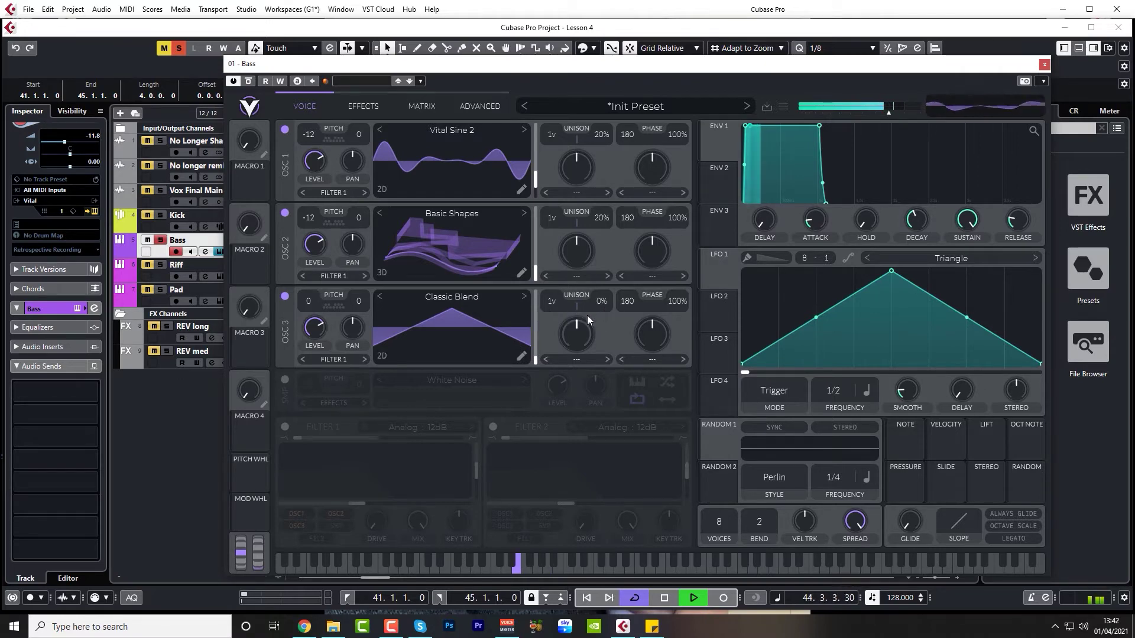
key(space)
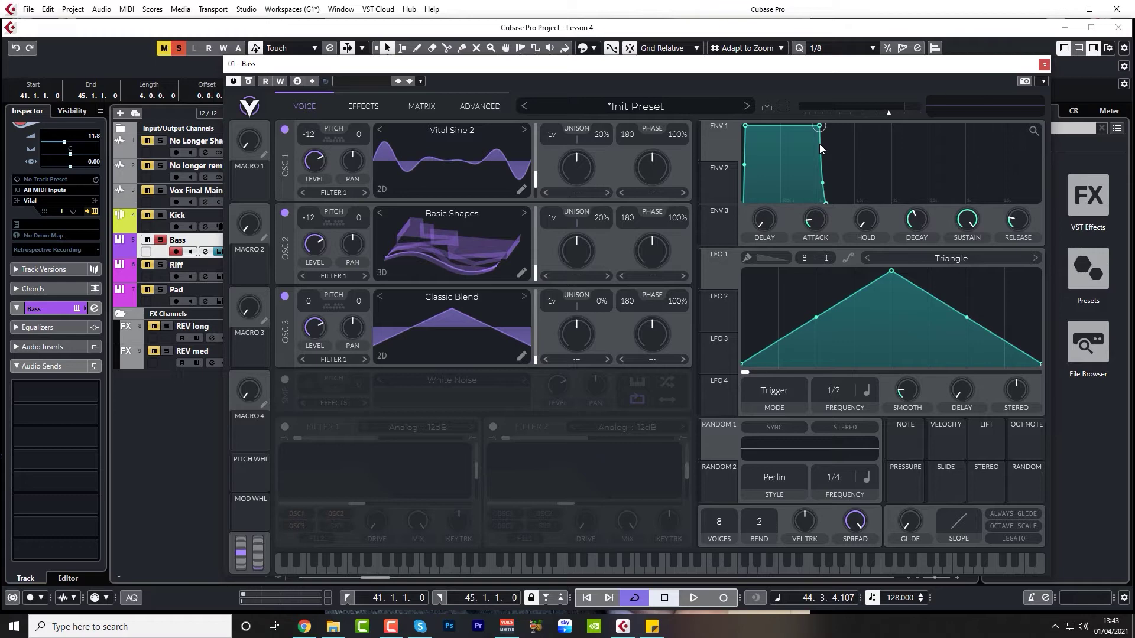
Shape envelope 1 into a short pluck during playback by shortening its decay and lowering its sustain to roughly half
key(space)
drag(817, 130, 758, 149)
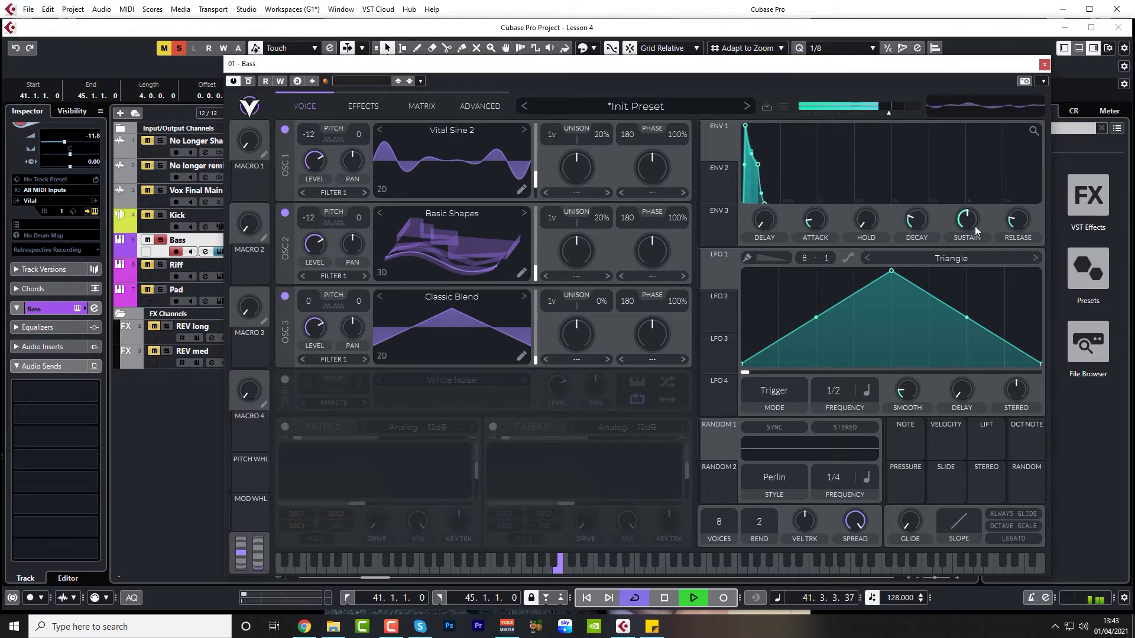
drag(1019, 224, 967, 220)
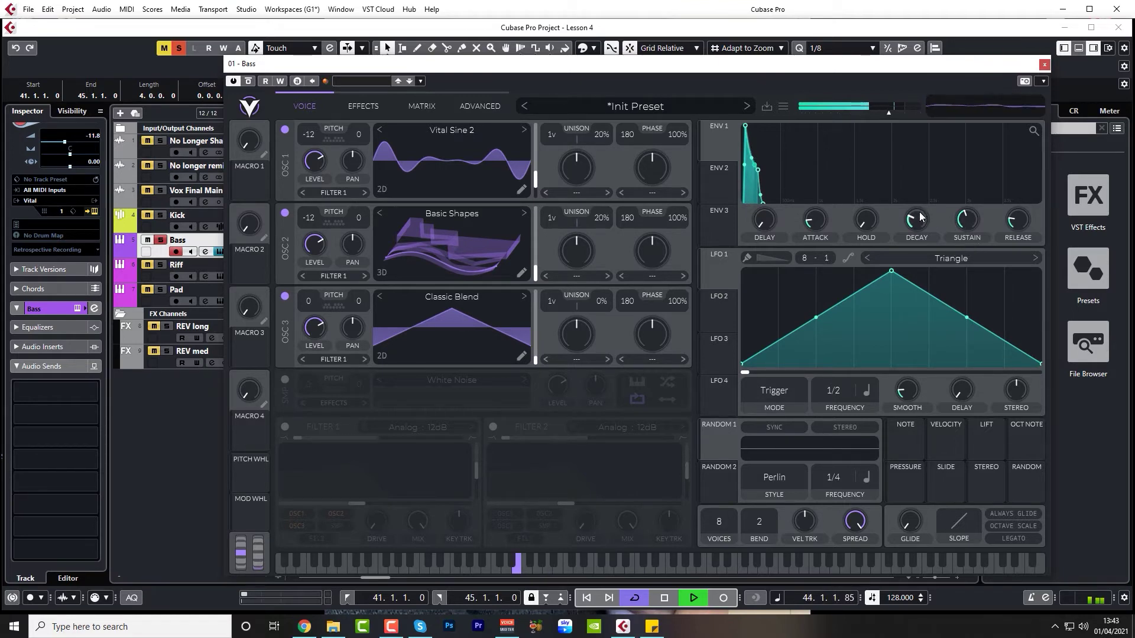
key(space)
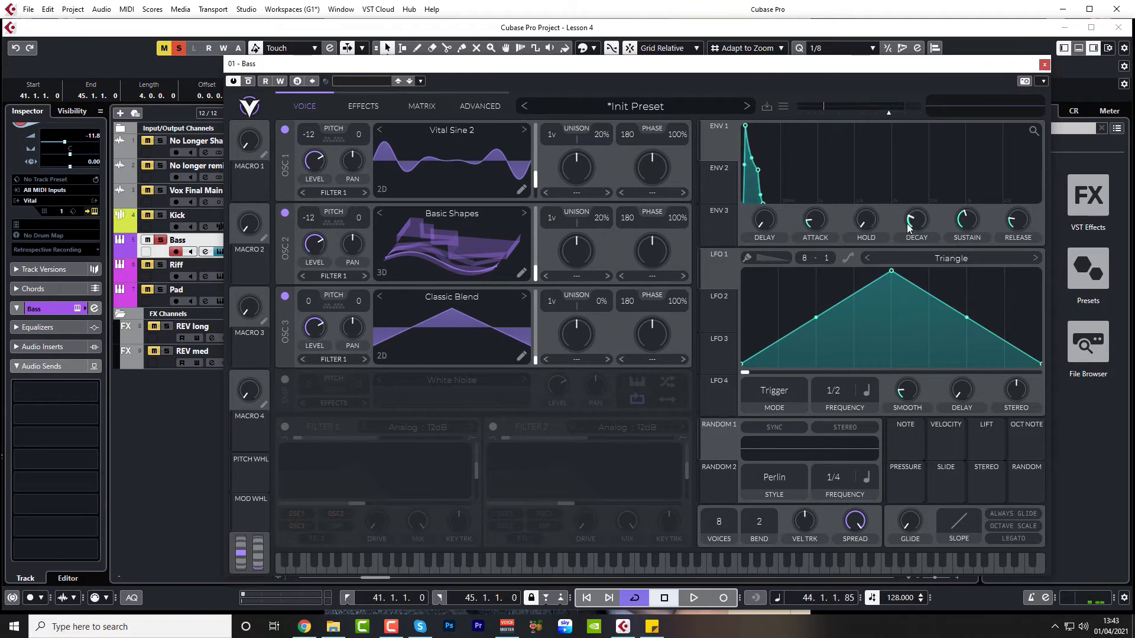
Fine-tune envelope 1's decay and shorten its attack while the bass plays
key(space)
mouse_move(914, 221)
mouse_down()
mouse_move(920, 203)
mouse_move(914, 225)
mouse_up()
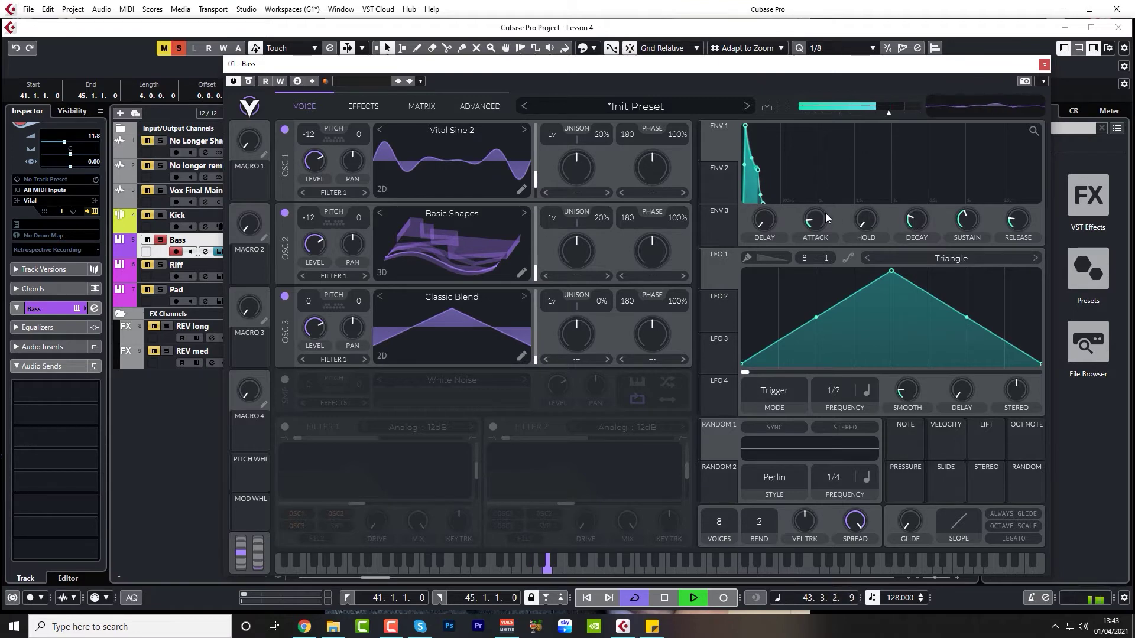
drag(820, 217, 818, 224)
key(space)
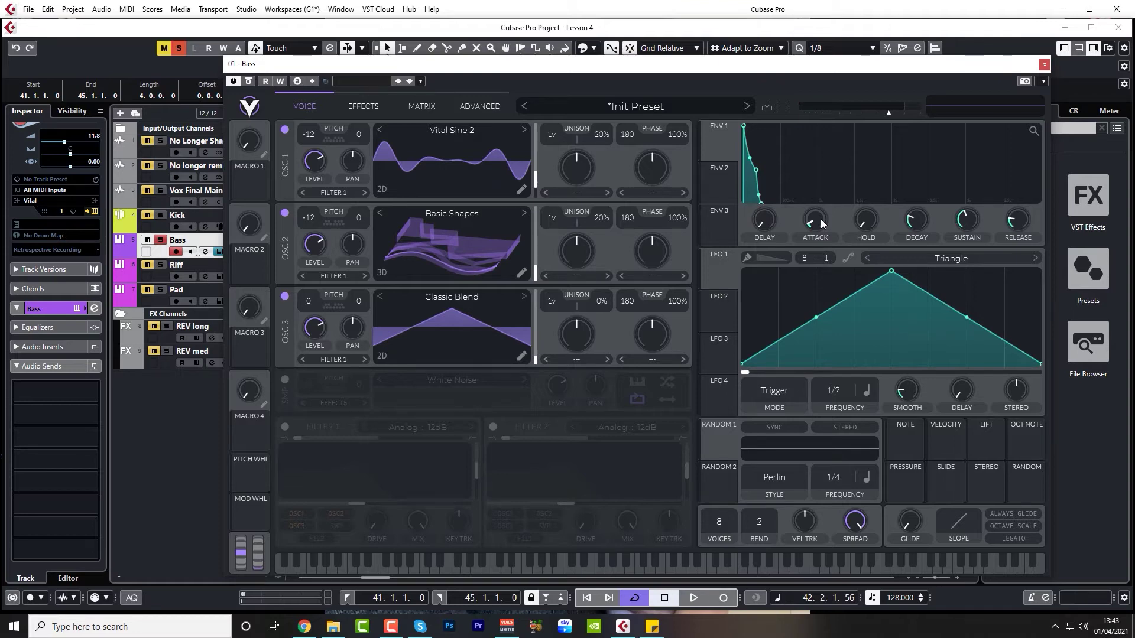
Enable Filter 1 and assign envelope 2 as a modulator of its cutoff
click(284, 426)
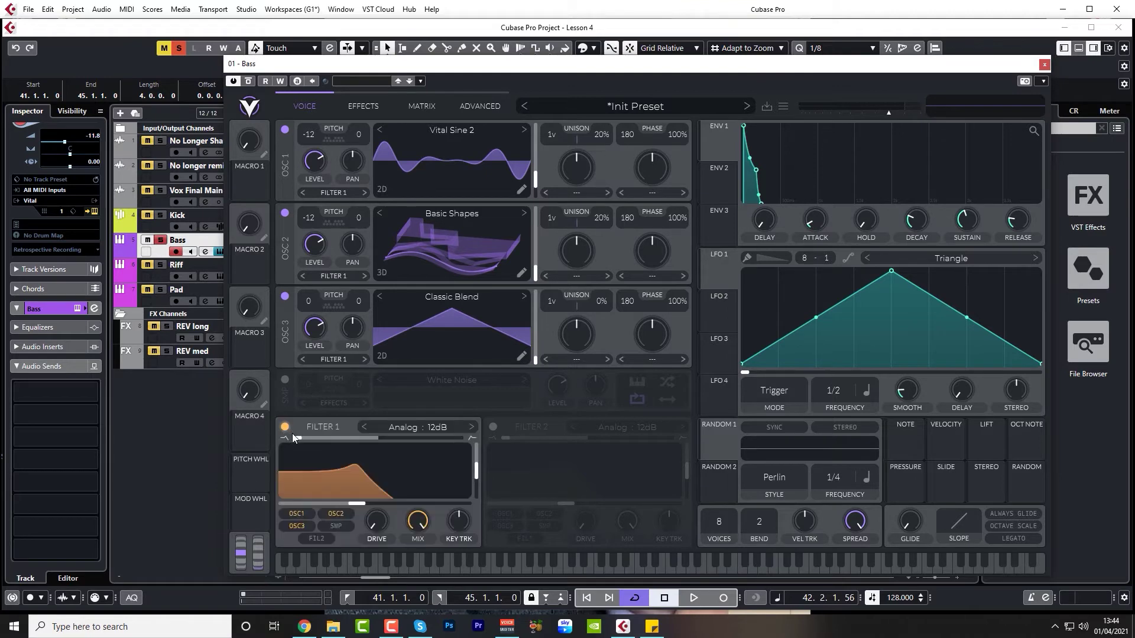
click(726, 181)
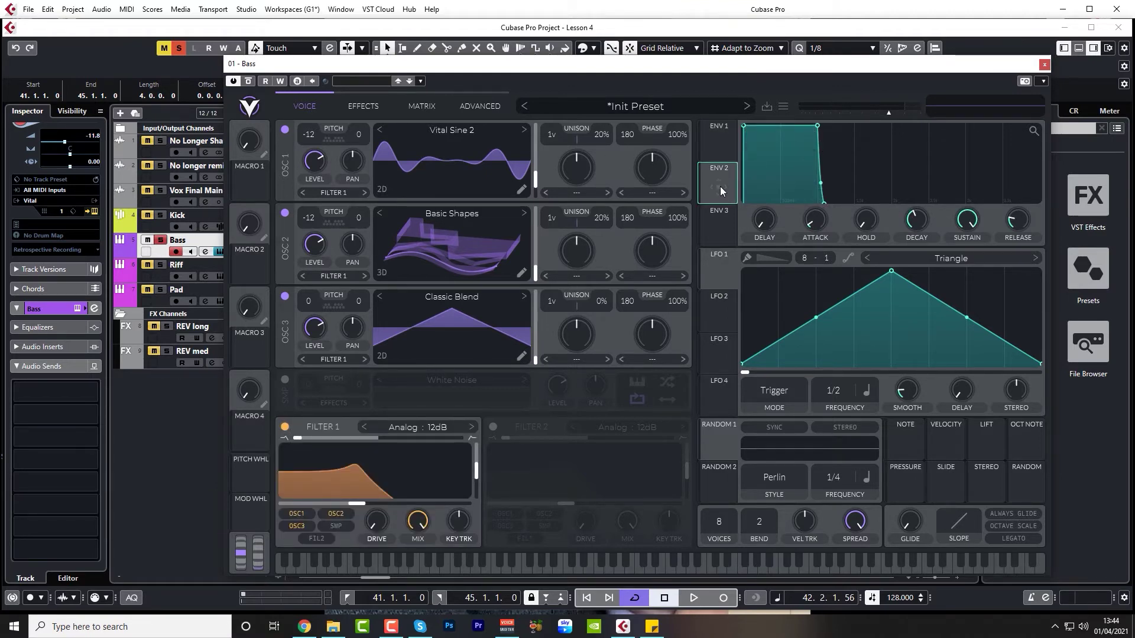
drag(720, 186, 356, 505)
During playback, lower envelope 2's sustain and set its decay to 0.184 secs, and drop Filter 1's cutoff to -52 semitones
key(space)
drag(961, 220, 912, 229)
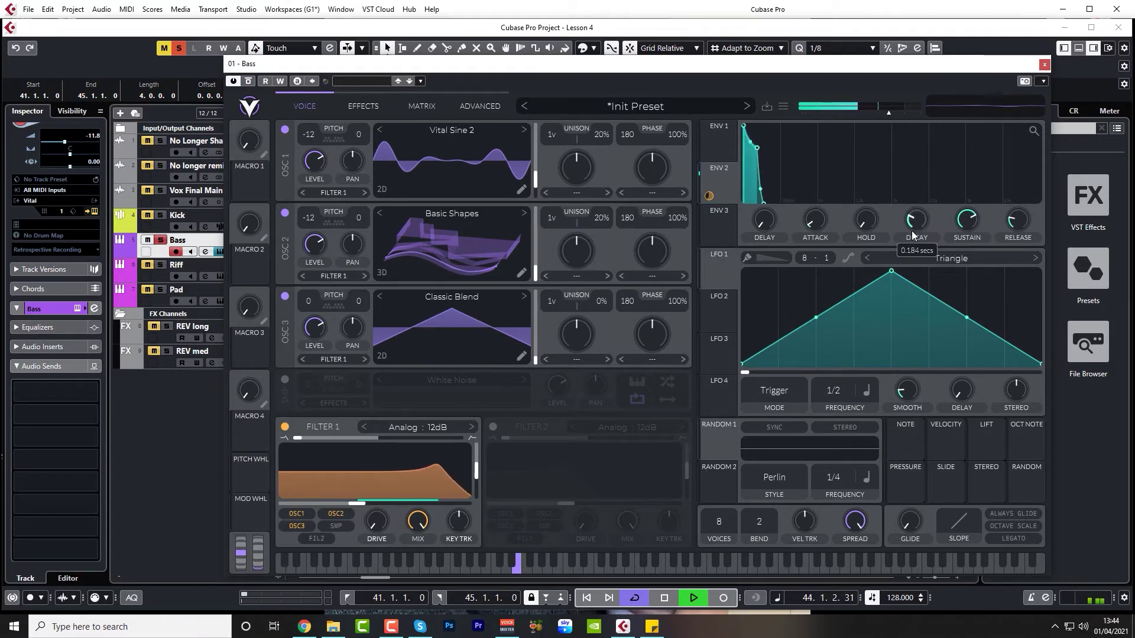
drag(344, 502, 273, 507)
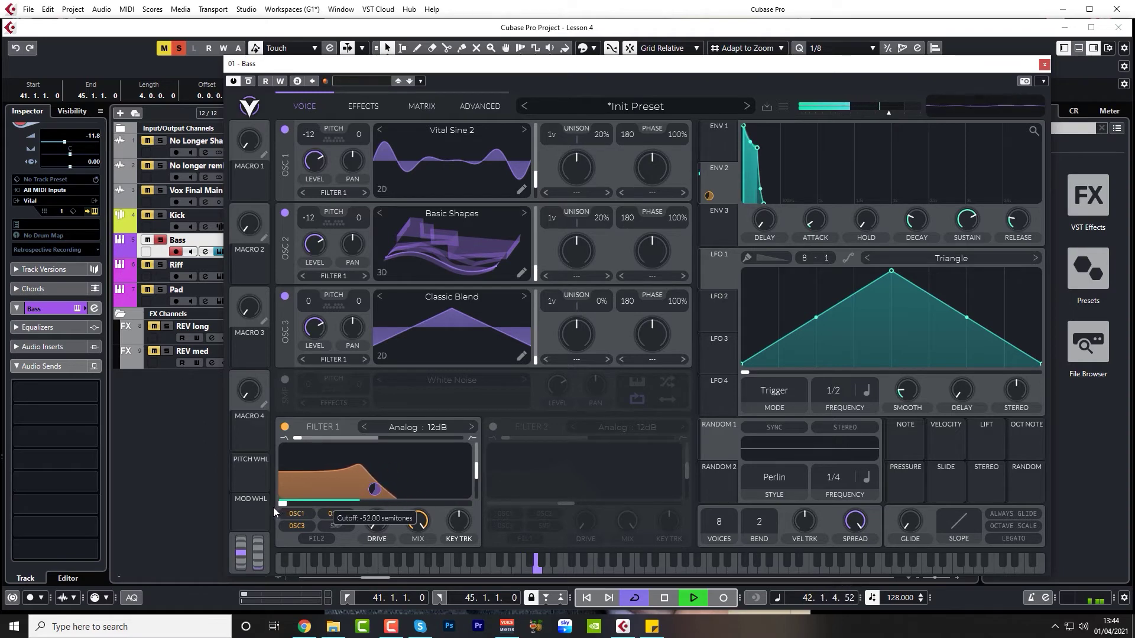
key(space)
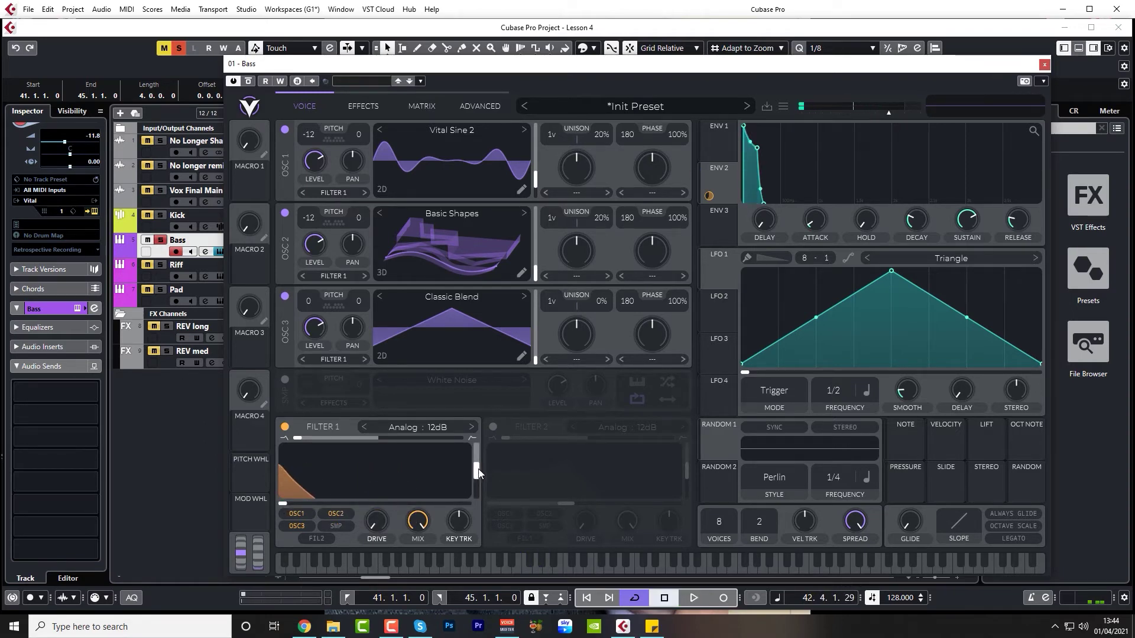
Reduce Filter 1's resonance and keep its cutoff at the minimum while listening to the bass
key(space)
mouse_move(479, 473)
mouse_down()
mouse_move(480, 452)
mouse_move(466, 483)
mouse_up()
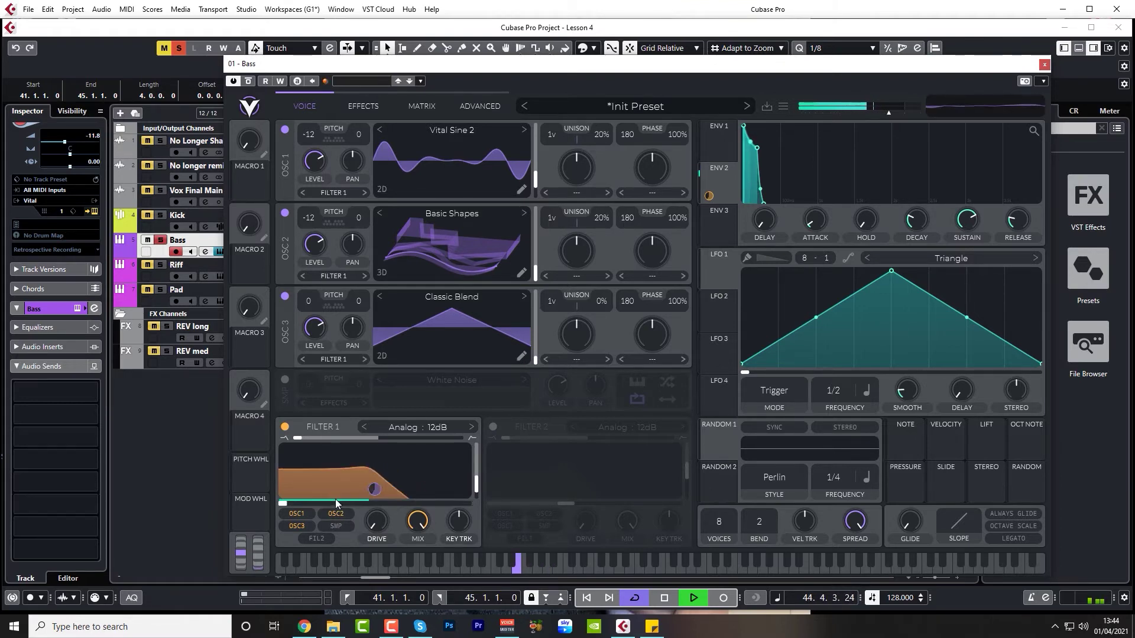
drag(279, 505, 246, 517)
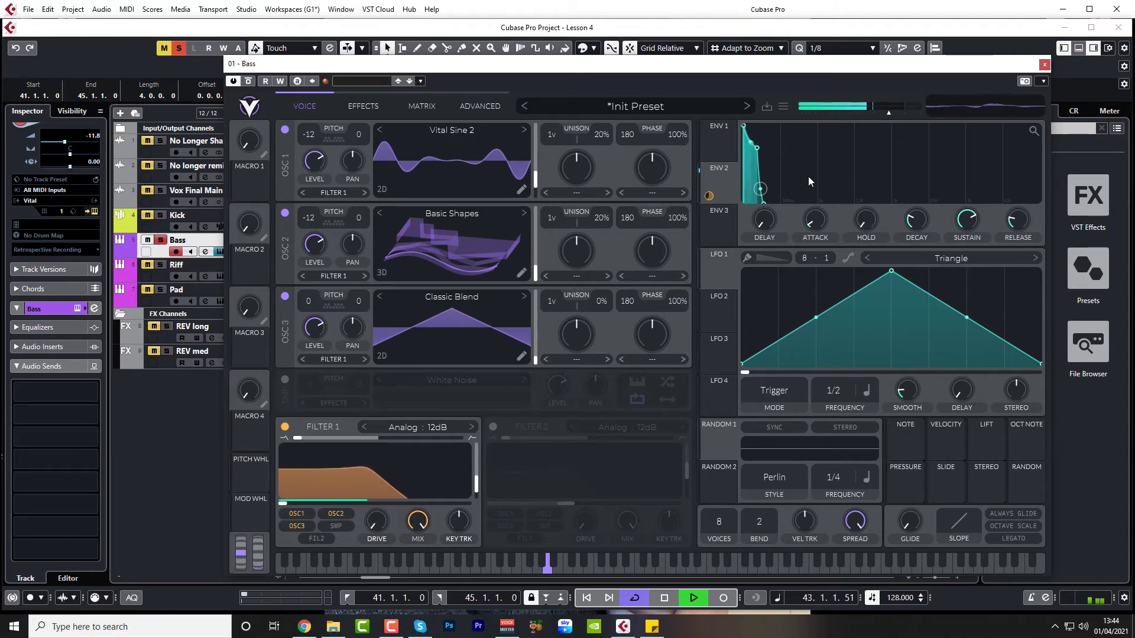
key(space)
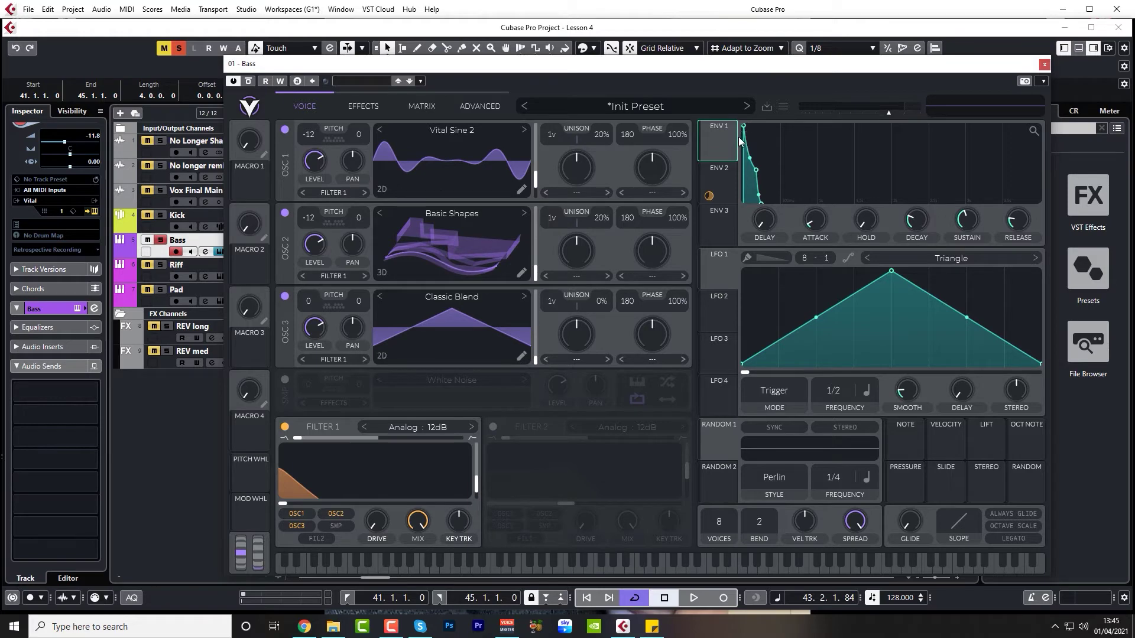
Lower envelope 2's sustain to just under half while the bass plays, and stop playback
click(721, 178)
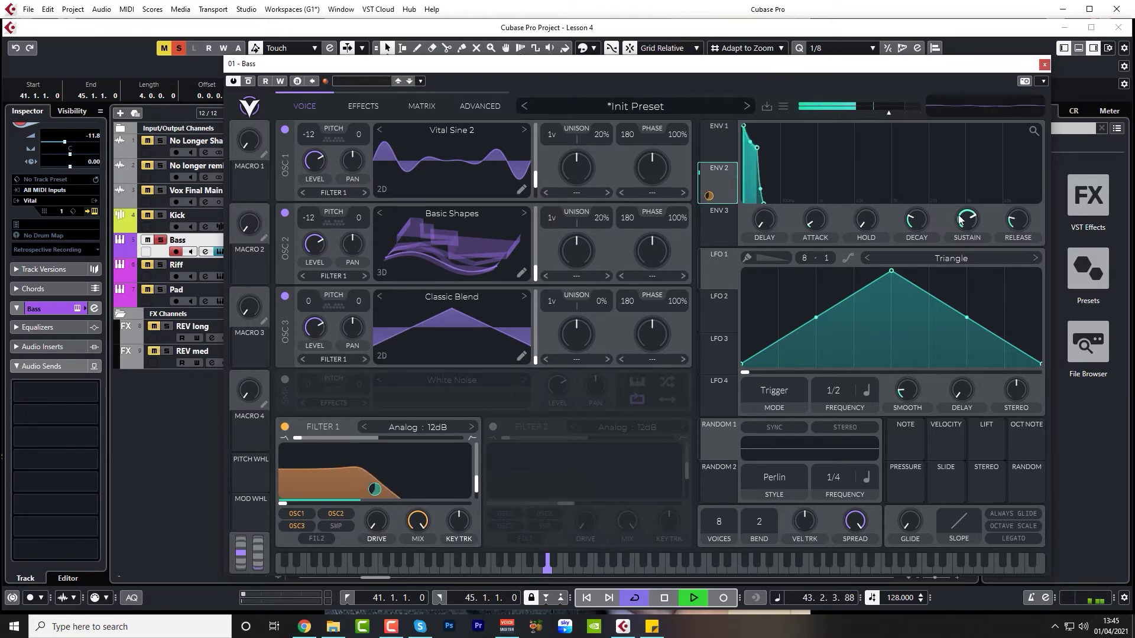
mouse_move(961, 229)
mouse_down()
mouse_move(956, 246)
mouse_move(960, 183)
mouse_move(942, 229)
mouse_up()
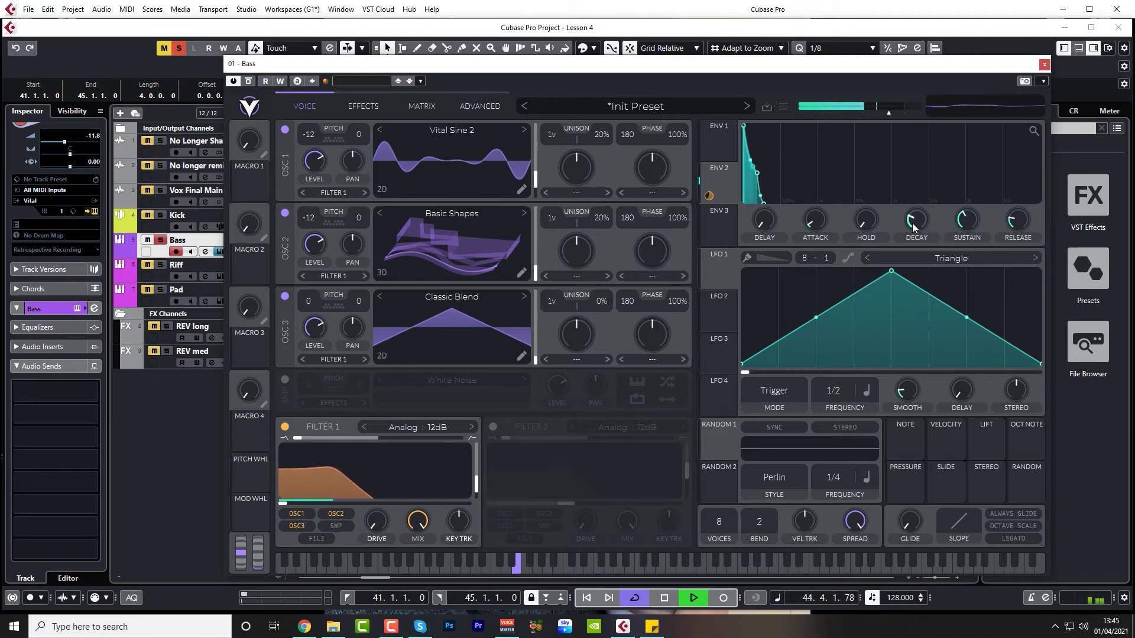
key(space)
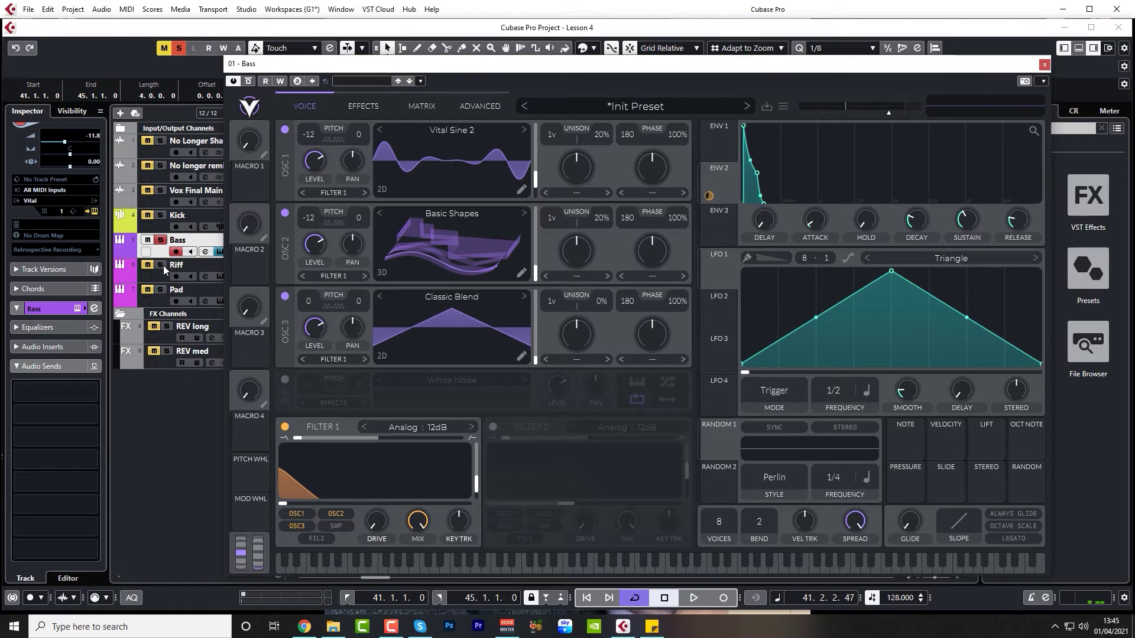
Solo the Kick, Riff and Pad tracks together with the Bass and start playback
click(162, 265)
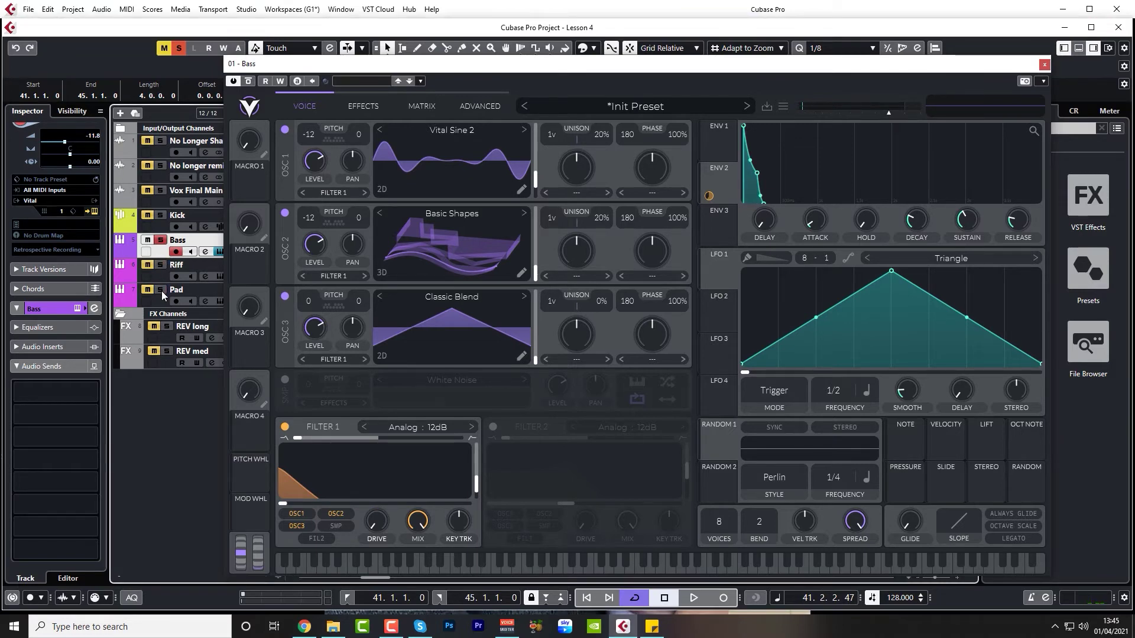
click(161, 290)
key(space)
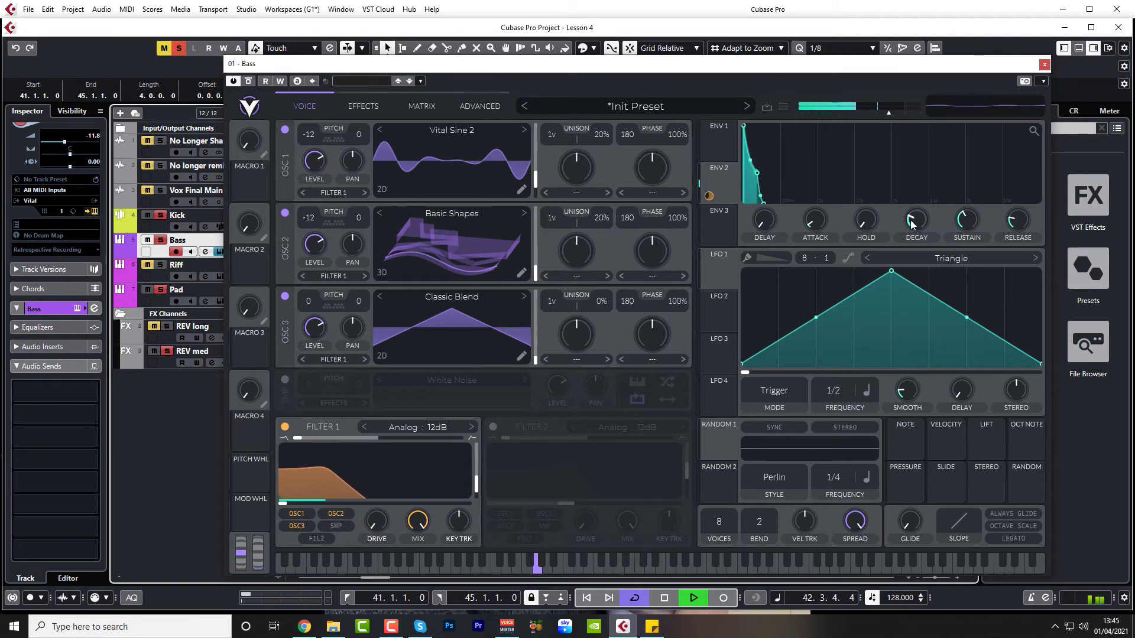
Lengthen envelope 2's decay slightly and set its sustain to about 0.43 while hearing the bass in the mix
drag(909, 220, 909, 216)
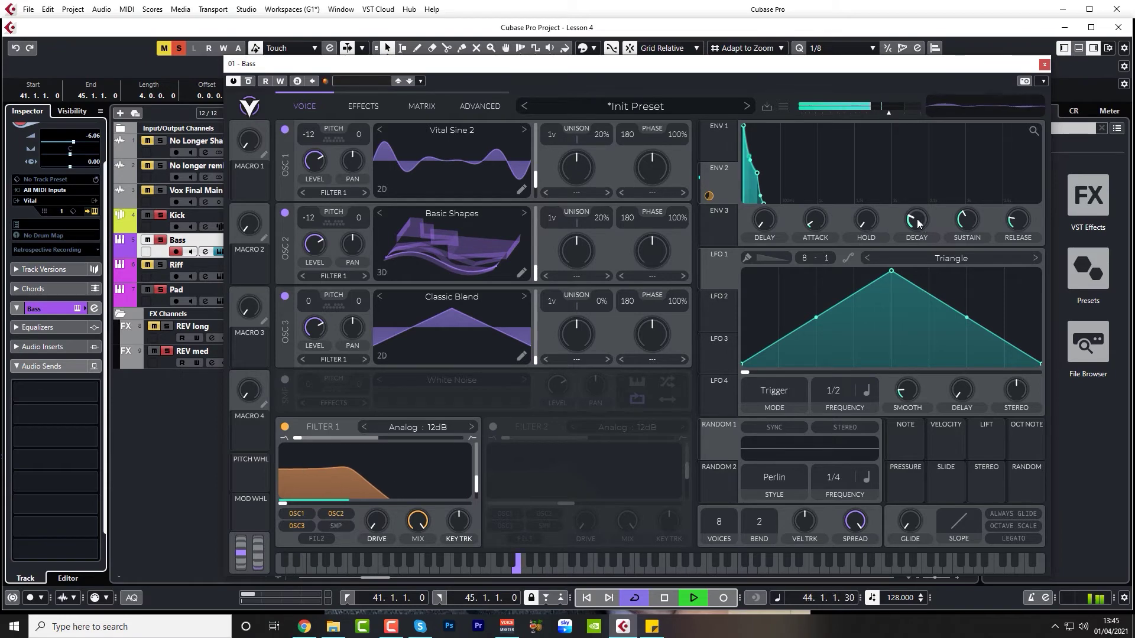
mouse_move(916, 221)
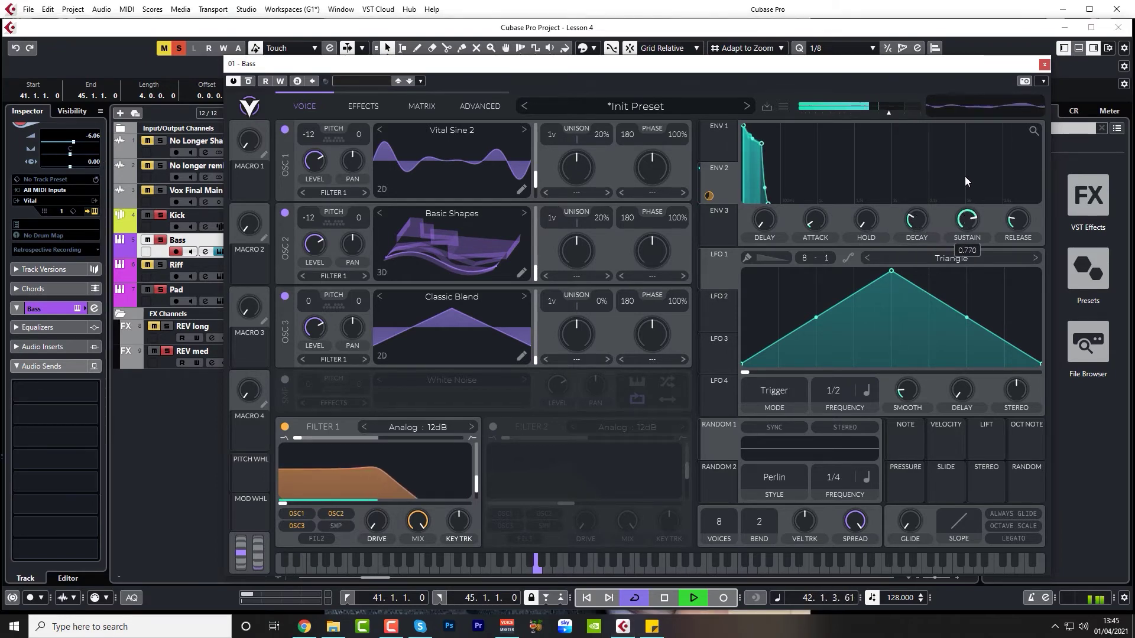
drag(965, 177, 956, 204)
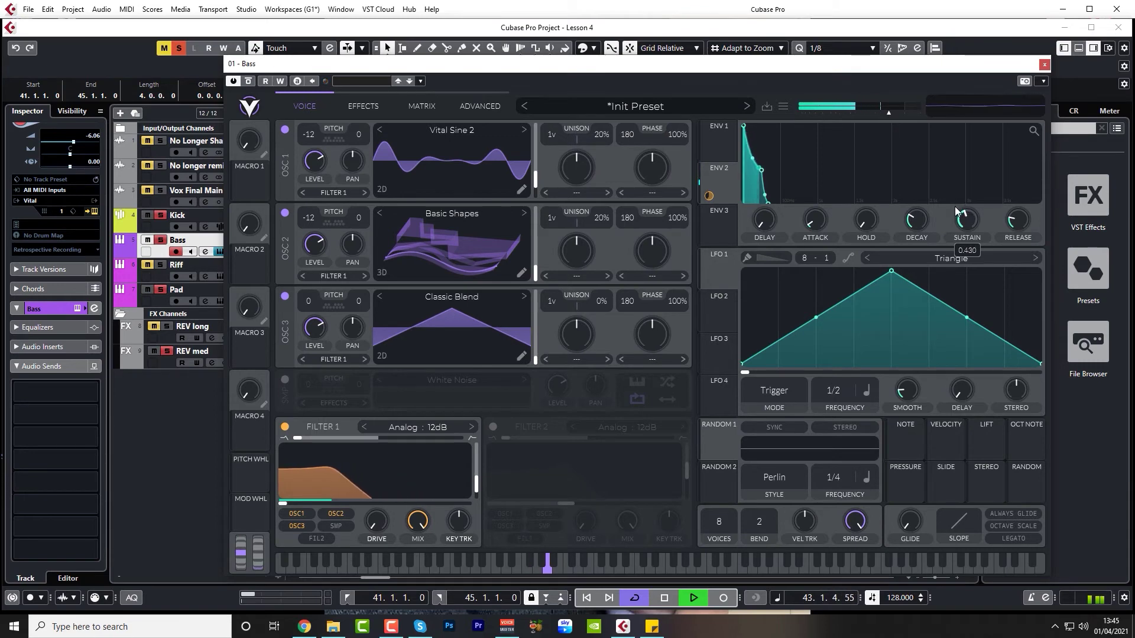
key(space)
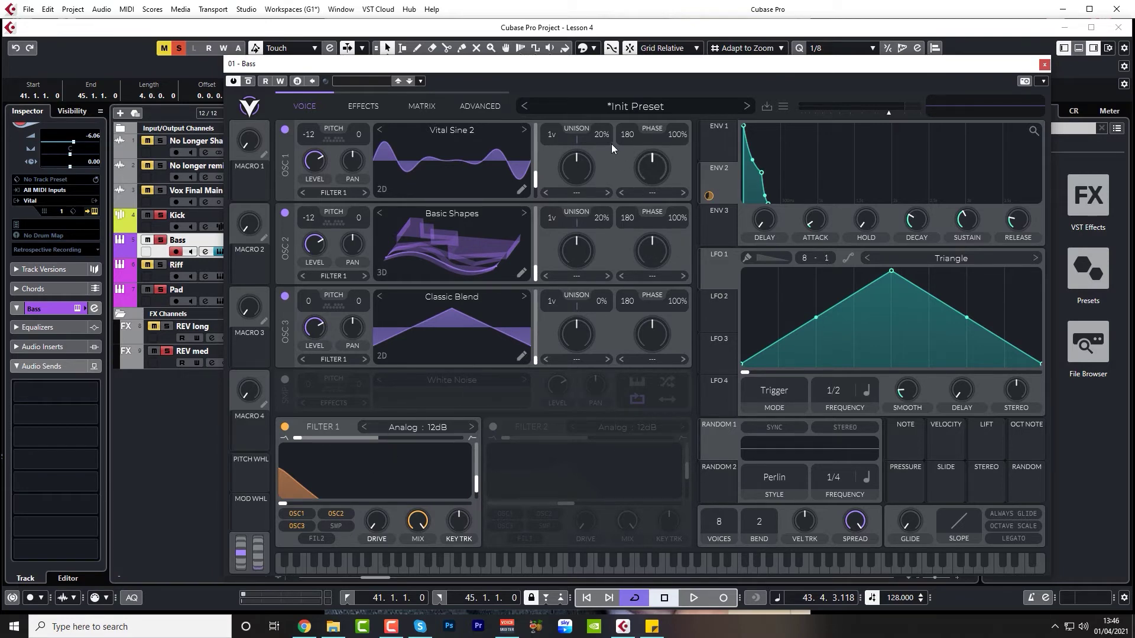
Enable the Distortion effect on the bass patch and start playback
click(367, 110)
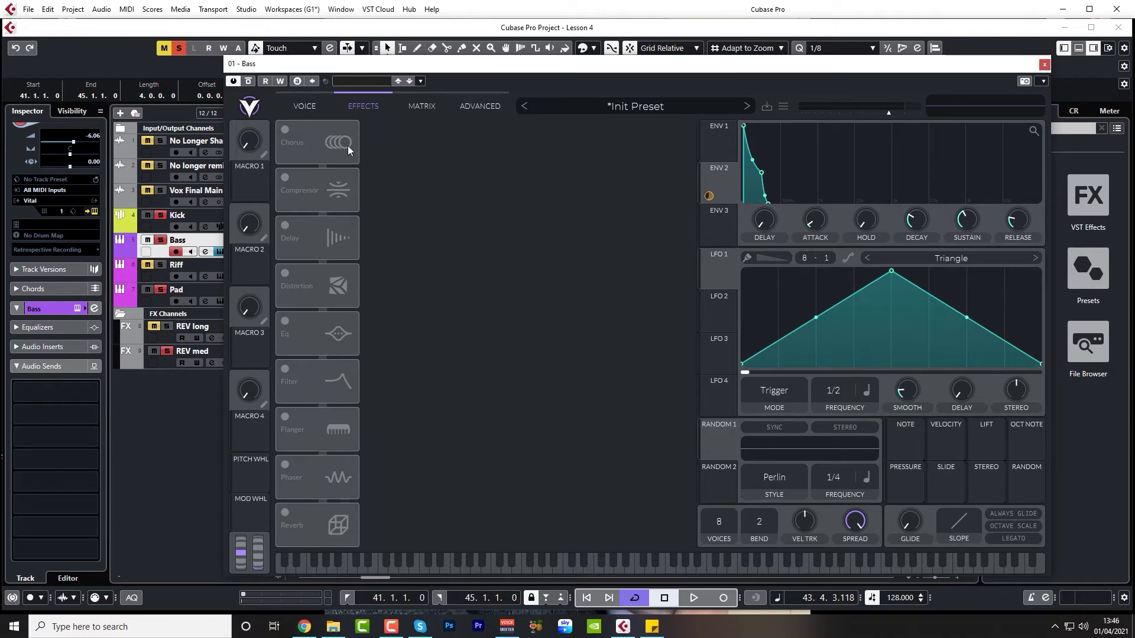
click(286, 272)
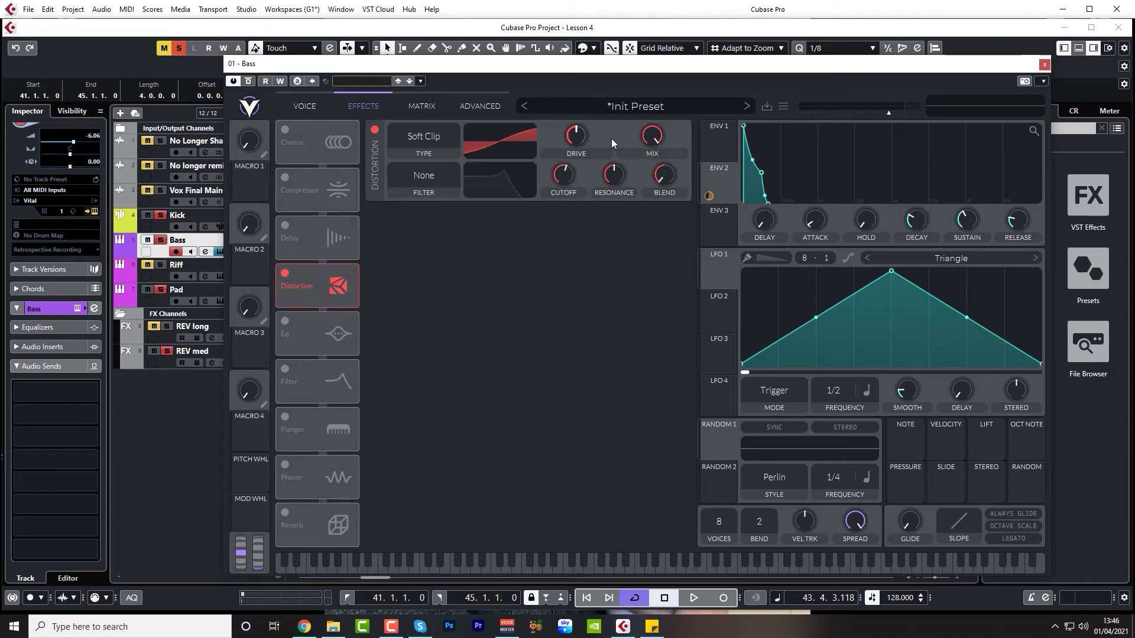
key(space)
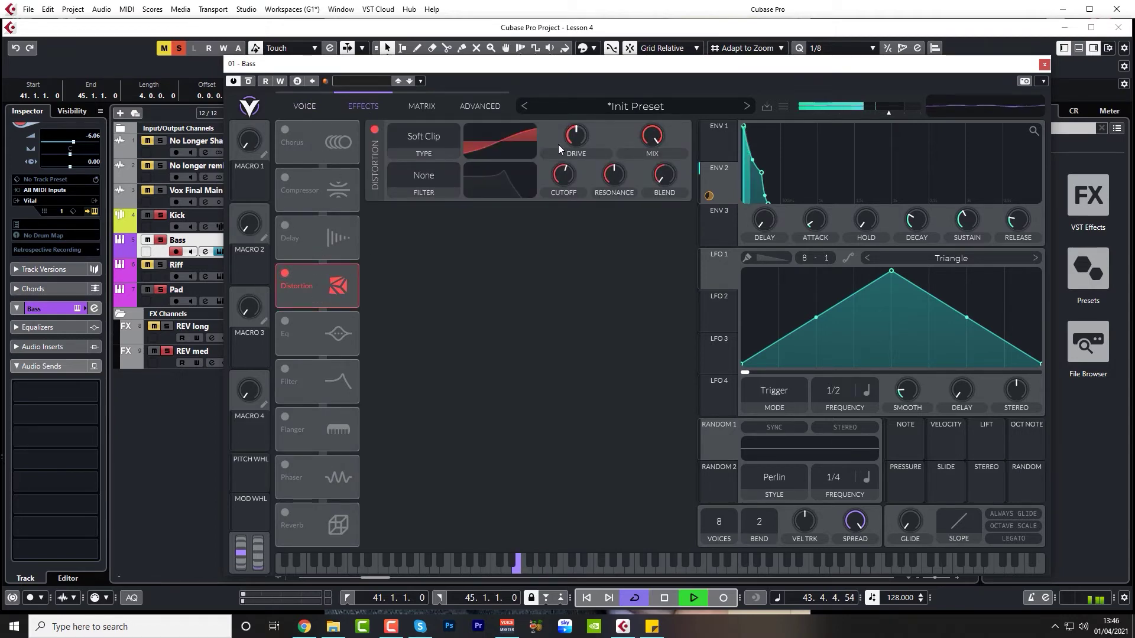
Set the Soft Clip distortion's drive to 7.2 dB and reduce its mix to just under half during playback
mouse_move(577, 134)
mouse_down()
mouse_move(577, 120)
mouse_move(562, 150)
mouse_move(576, 127)
mouse_up()
drag(646, 138, 641, 190)
key(space)
key(space)
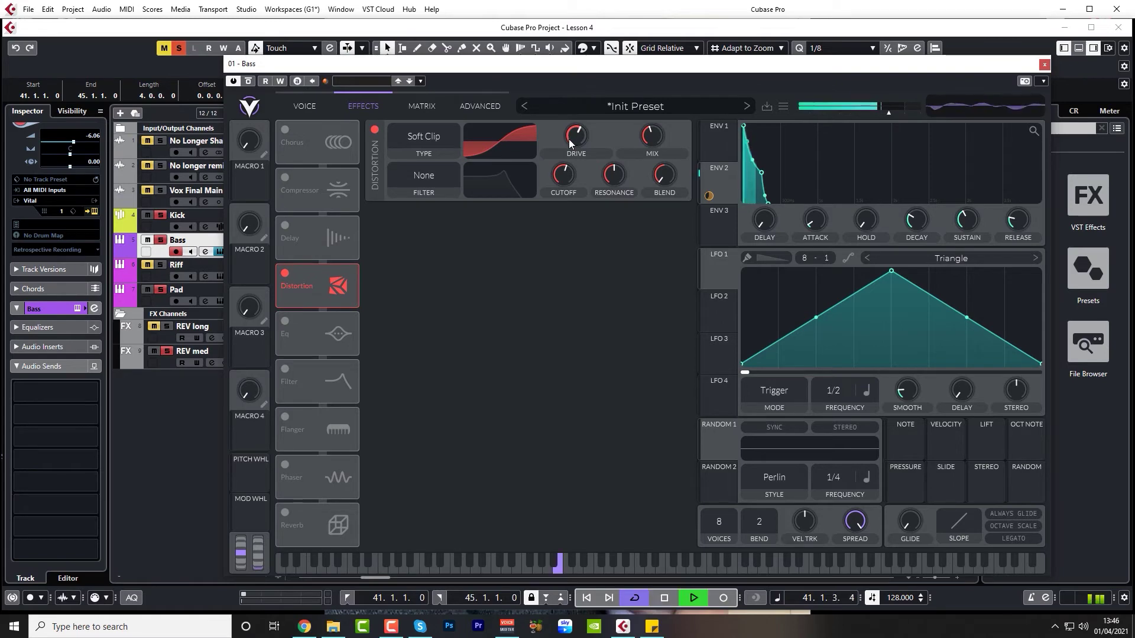
mouse_move(568, 140)
mouse_down()
mouse_move(569, 176)
mouse_move(587, 126)
mouse_move(580, 150)
mouse_up()
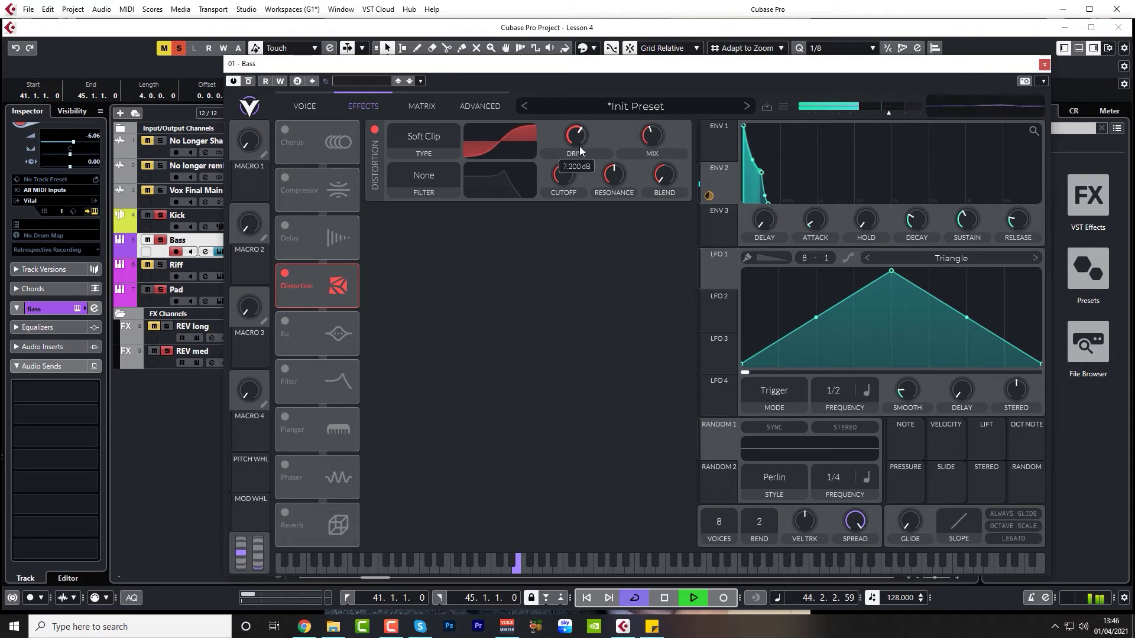
Compare the bass with the Distortion effect bypassed and enabled during playback, leaving it enabled and stopping the transport
key(space)
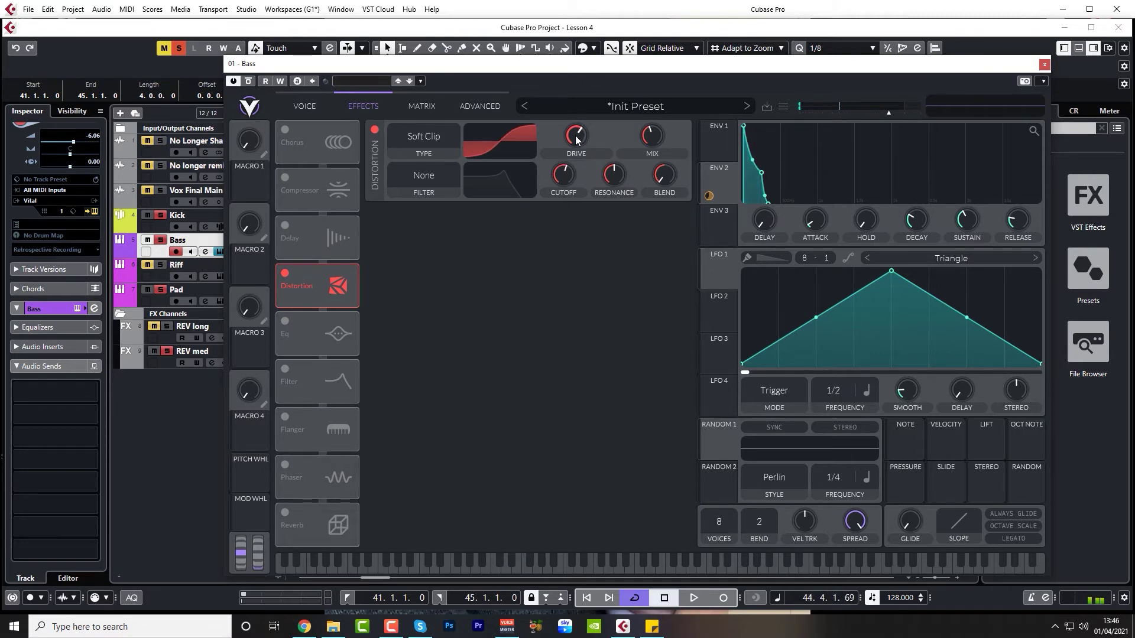
key(space)
click(374, 130)
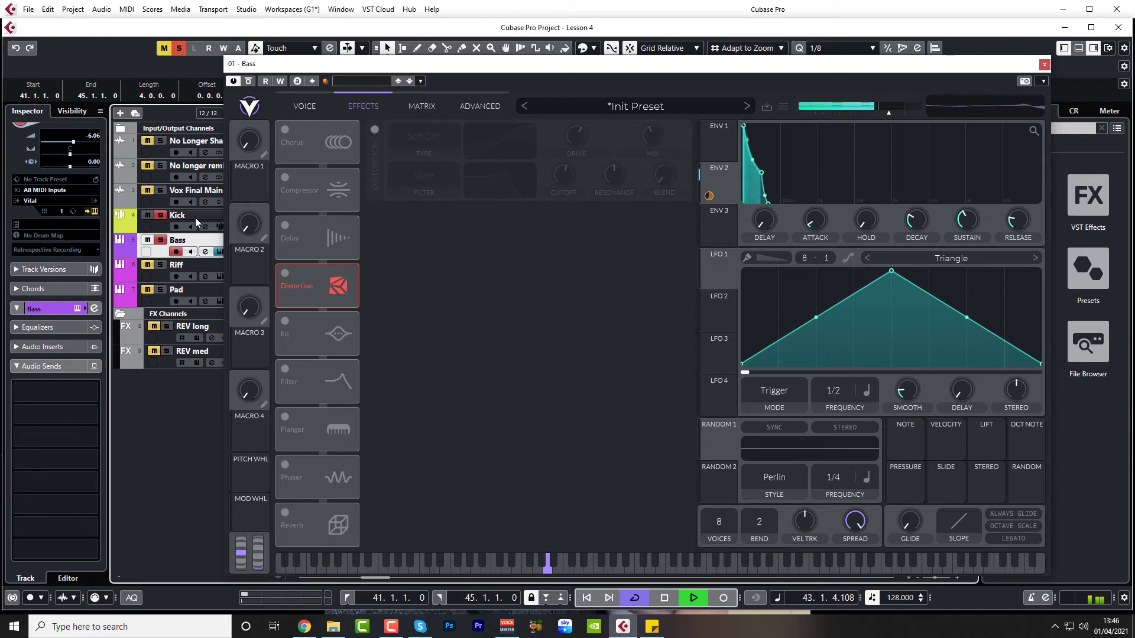
click(375, 130)
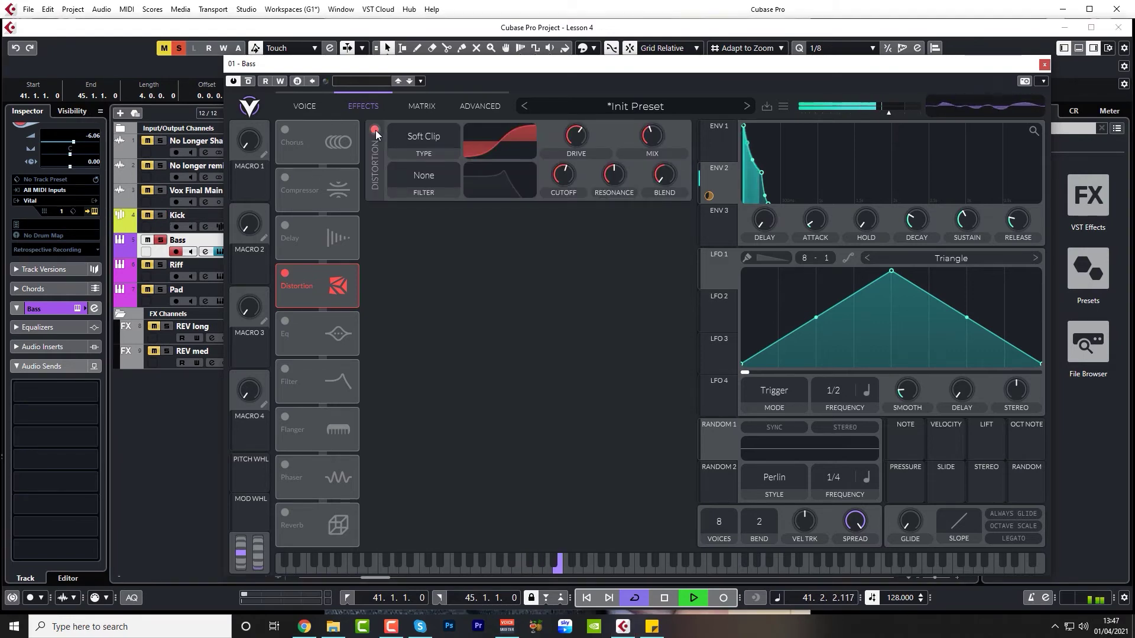
click(375, 130)
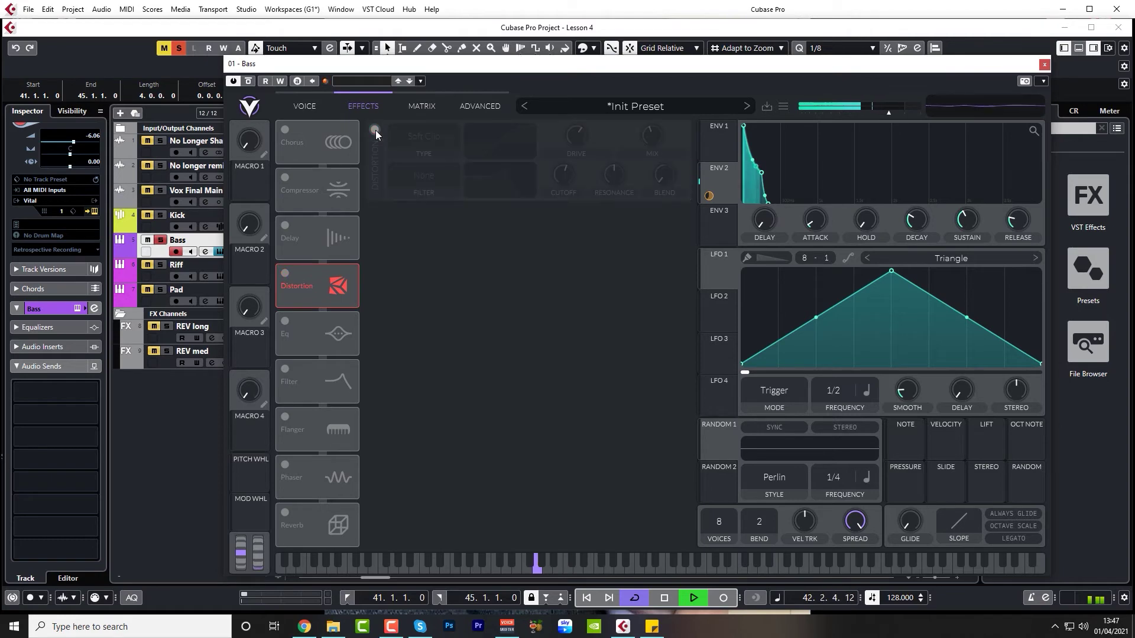
click(374, 130)
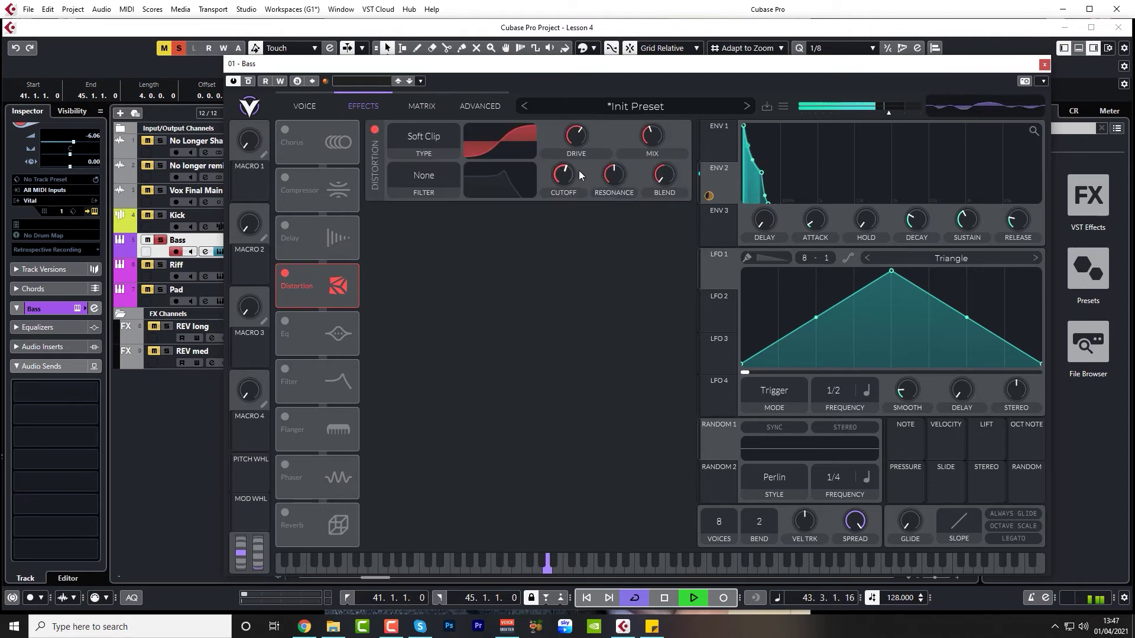
key(space)
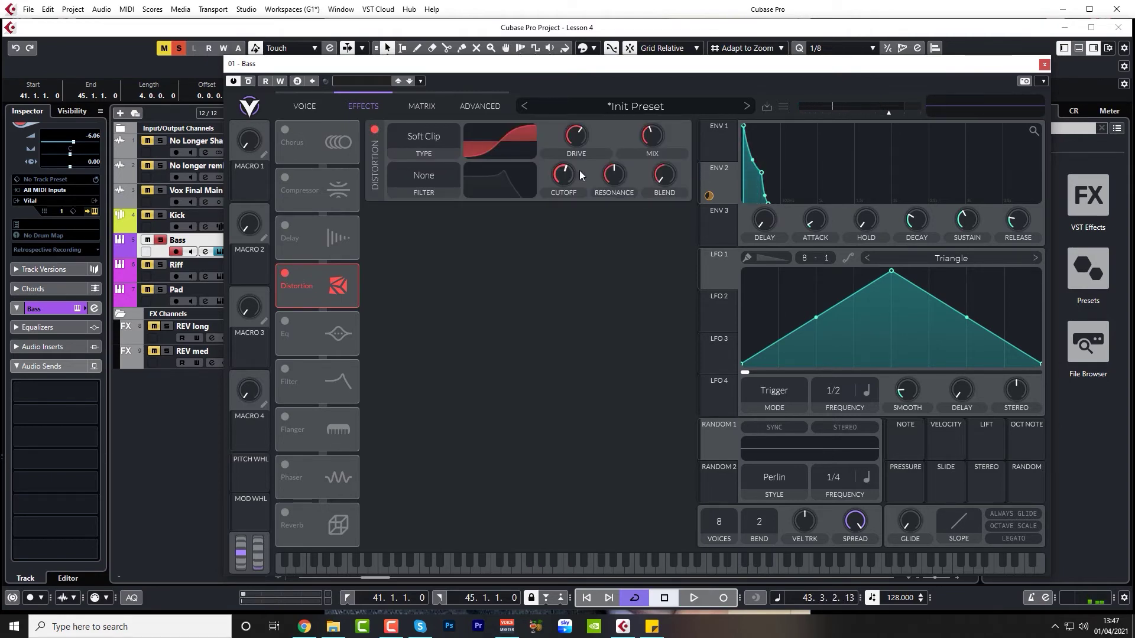
Enable the EQ effect and, during playback, raise its mid band about 13.43 dB near 81.65 semitones and boost the high shelf
click(285, 322)
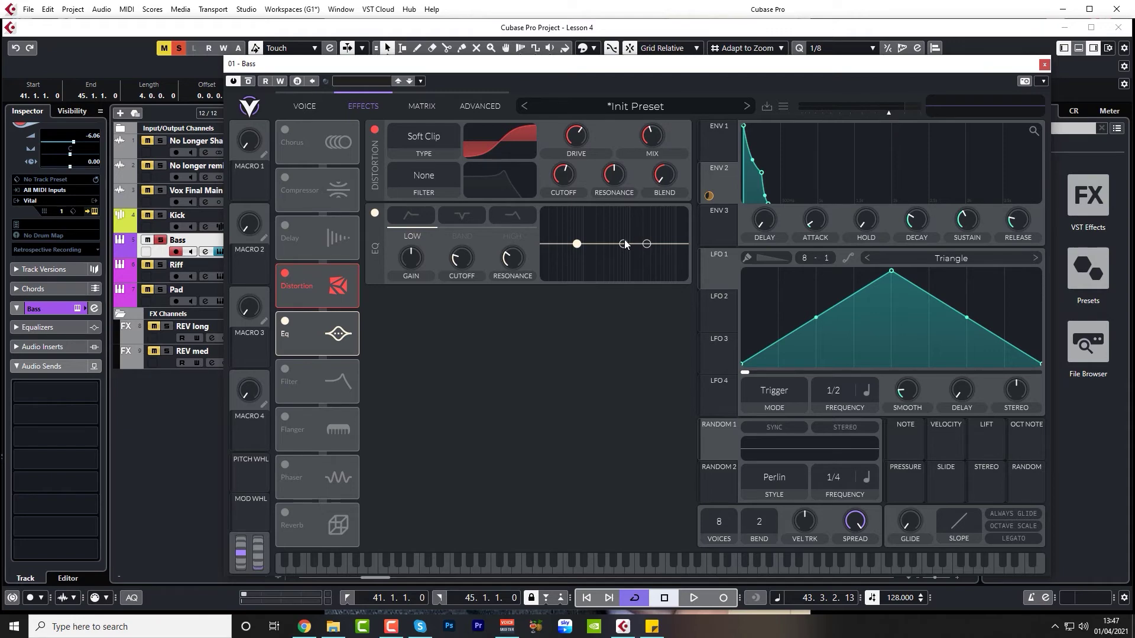
key(space)
drag(625, 247, 624, 221)
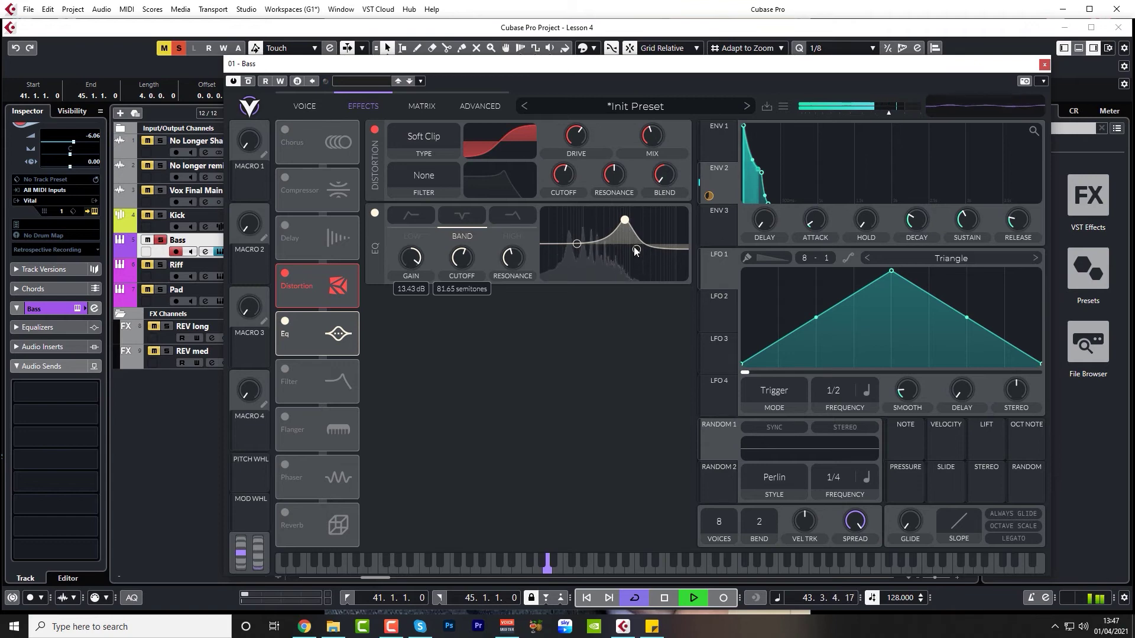
drag(635, 247, 631, 222)
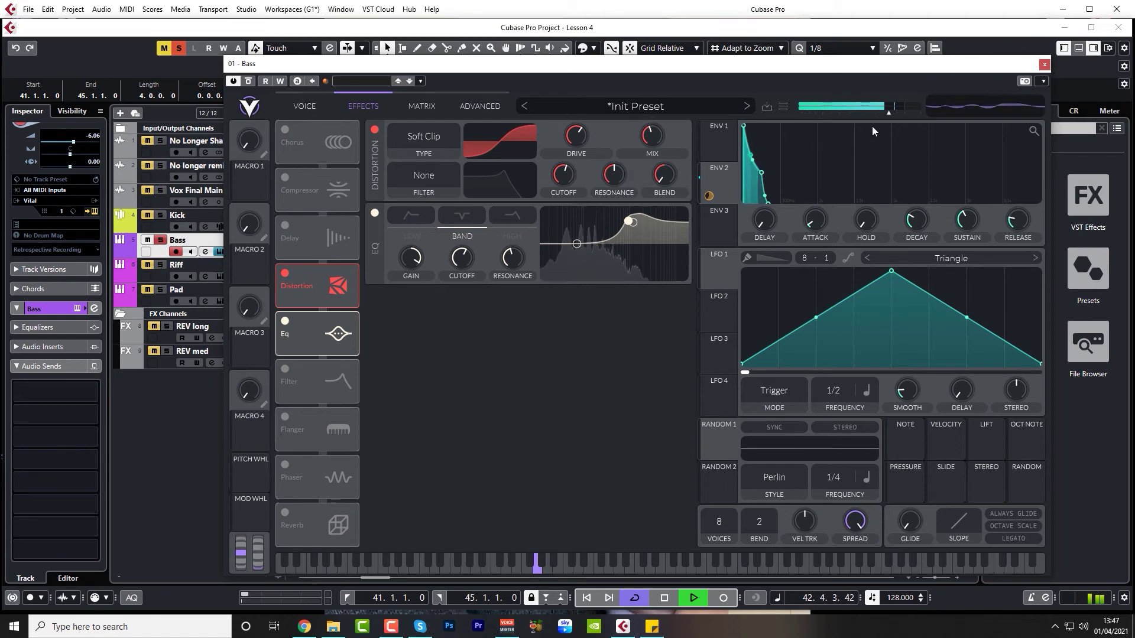
Lower the synth's output volume slightly and soften the EQ's mid-band and high-shelf boosts while hearing the mix
mouse_move(886, 112)
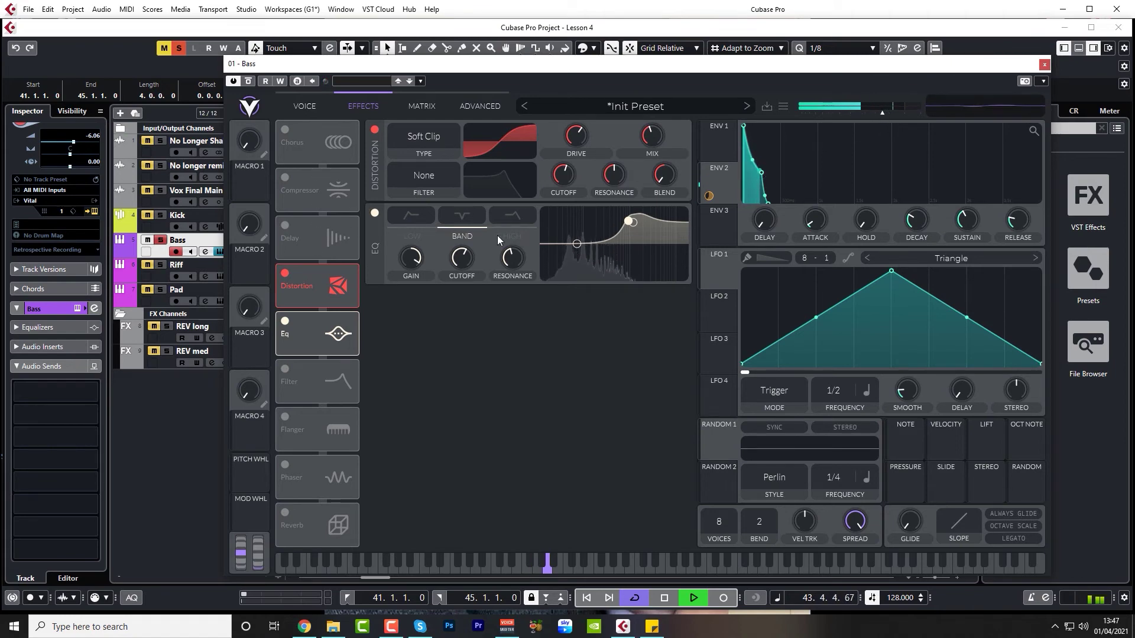
key(space)
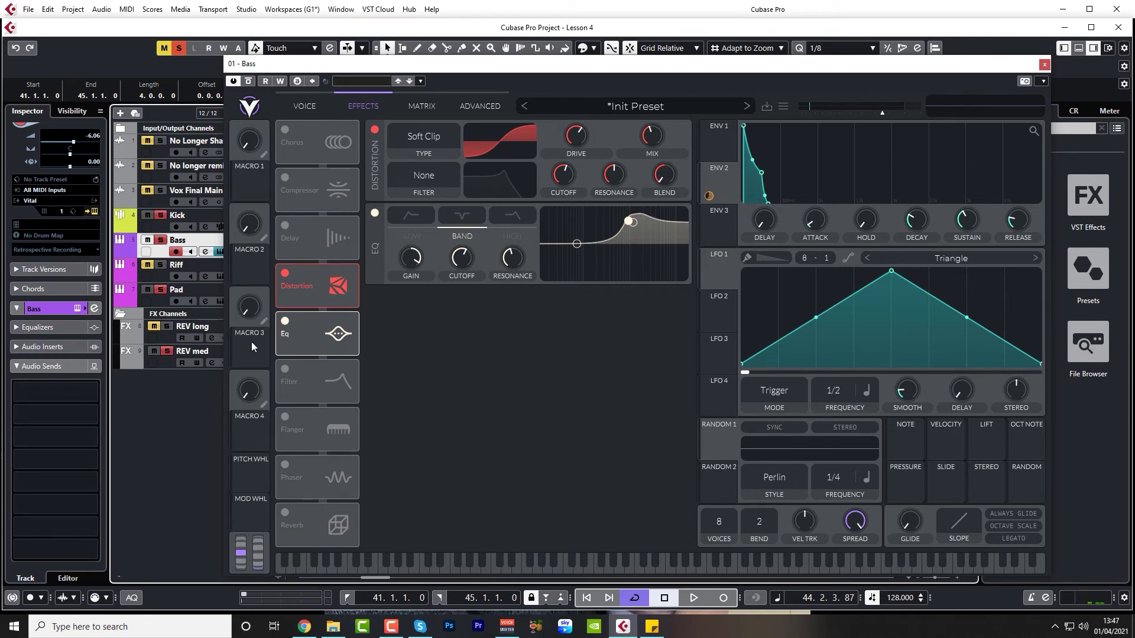
key(space)
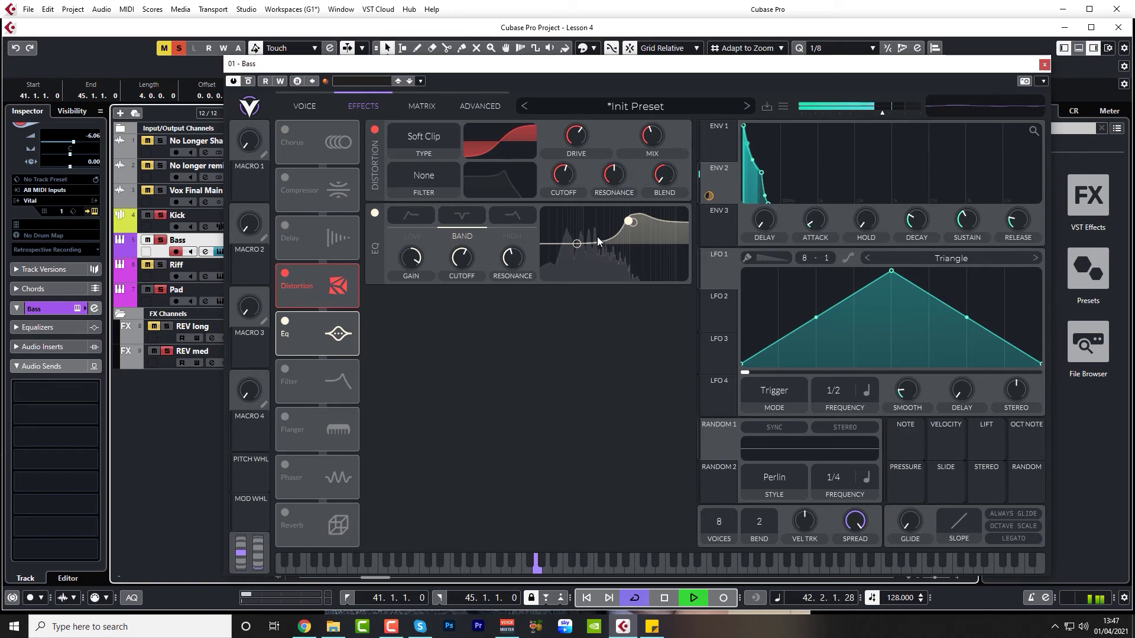
drag(627, 220, 634, 227)
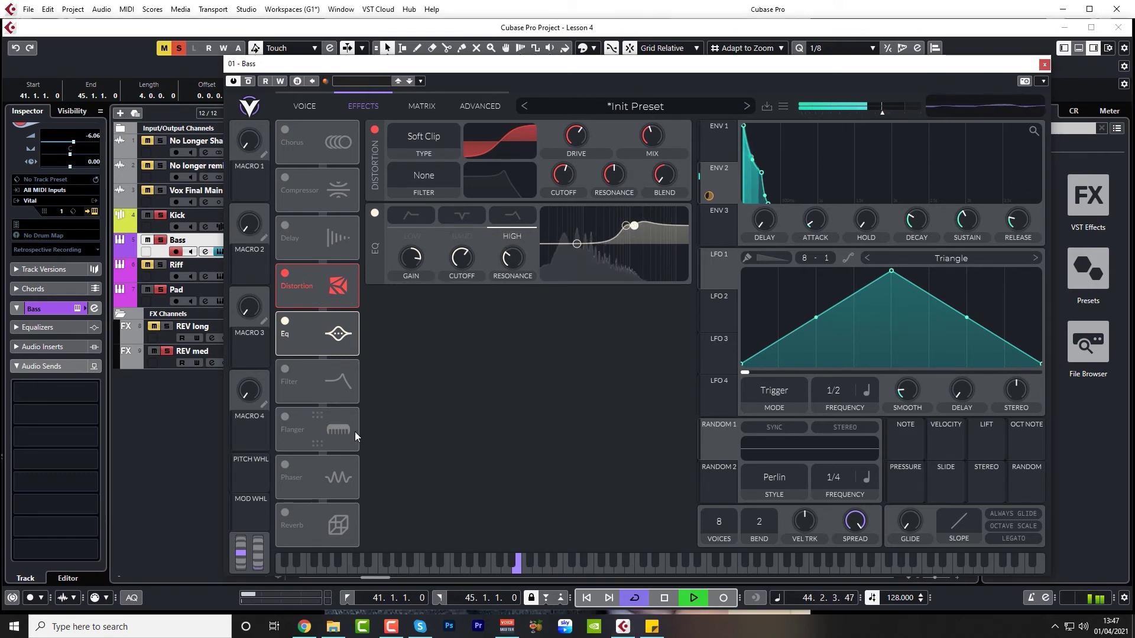
key(space)
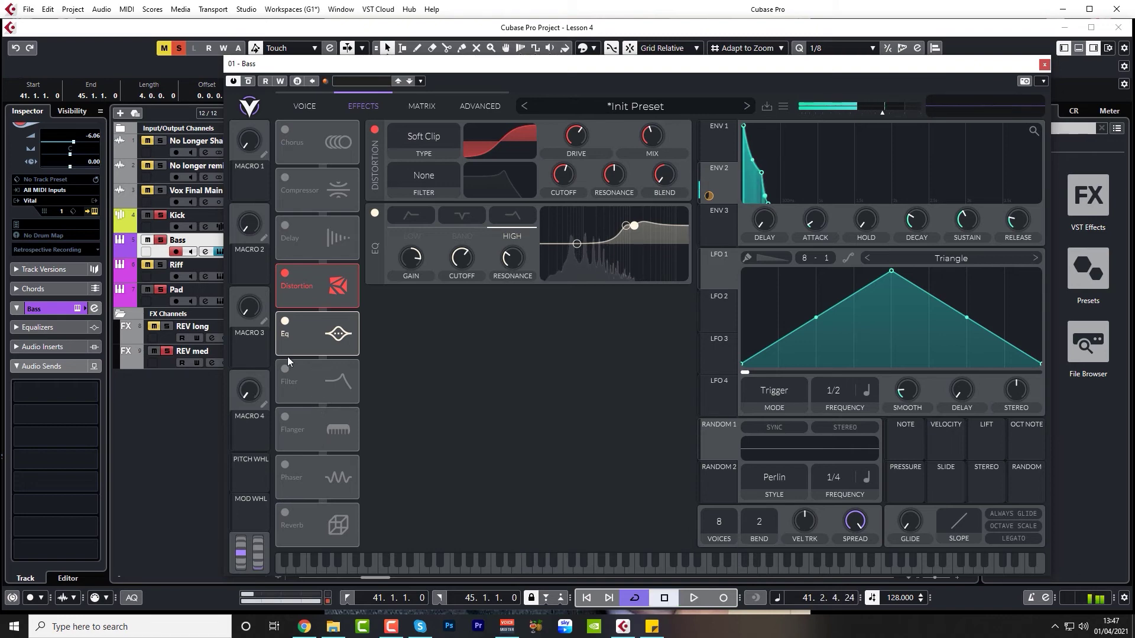
Enable Reverb, reduce its size slightly and set its mix to 11.50%, comparing it bypassed and enabled during playback
click(284, 512)
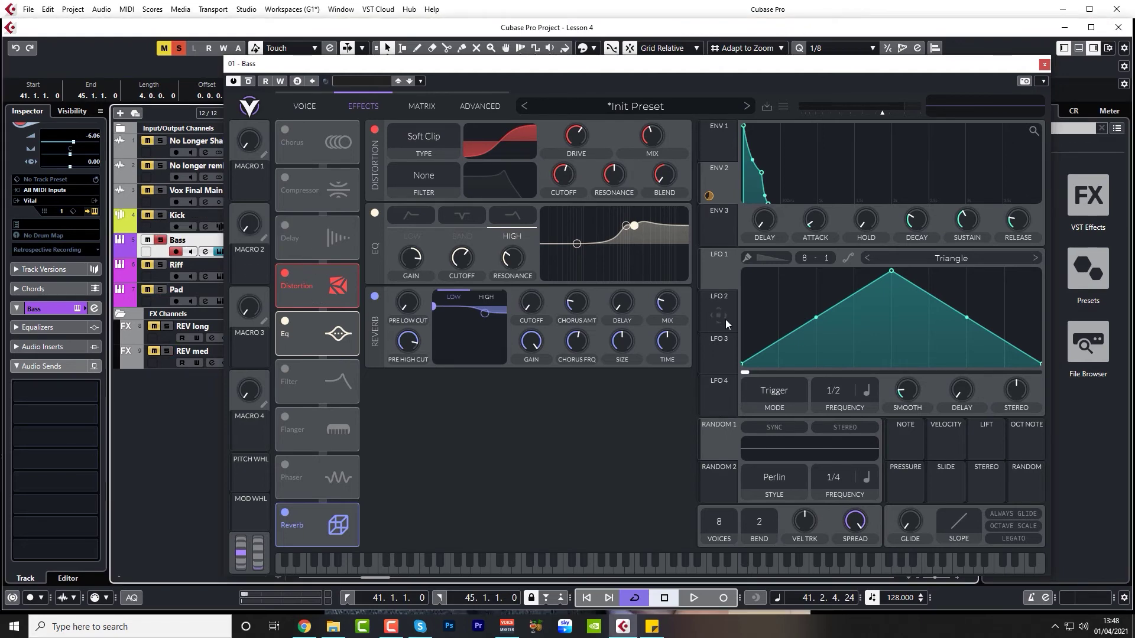
key(space)
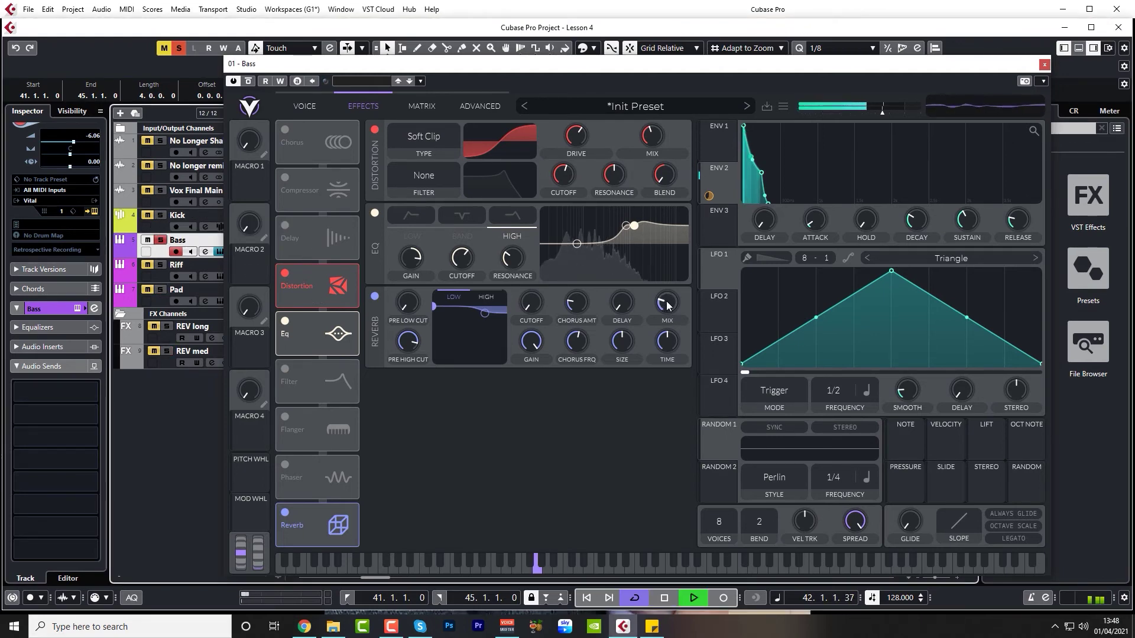
mouse_move(667, 303)
mouse_down()
mouse_move(675, 257)
mouse_move(673, 305)
mouse_move(666, 297)
mouse_up()
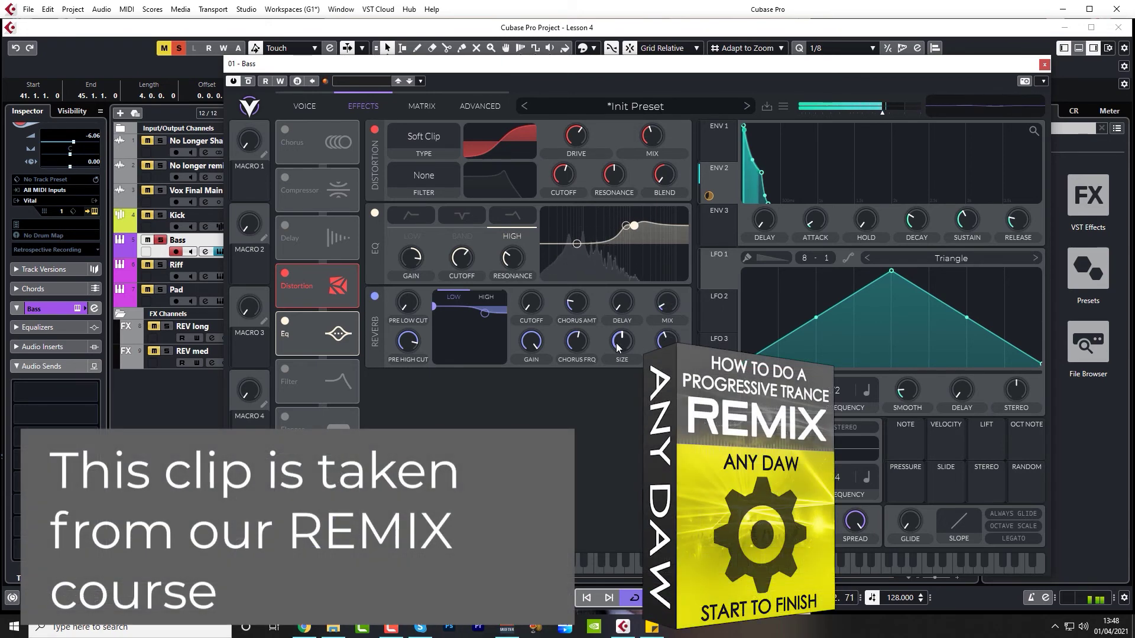
drag(616, 343, 616, 350)
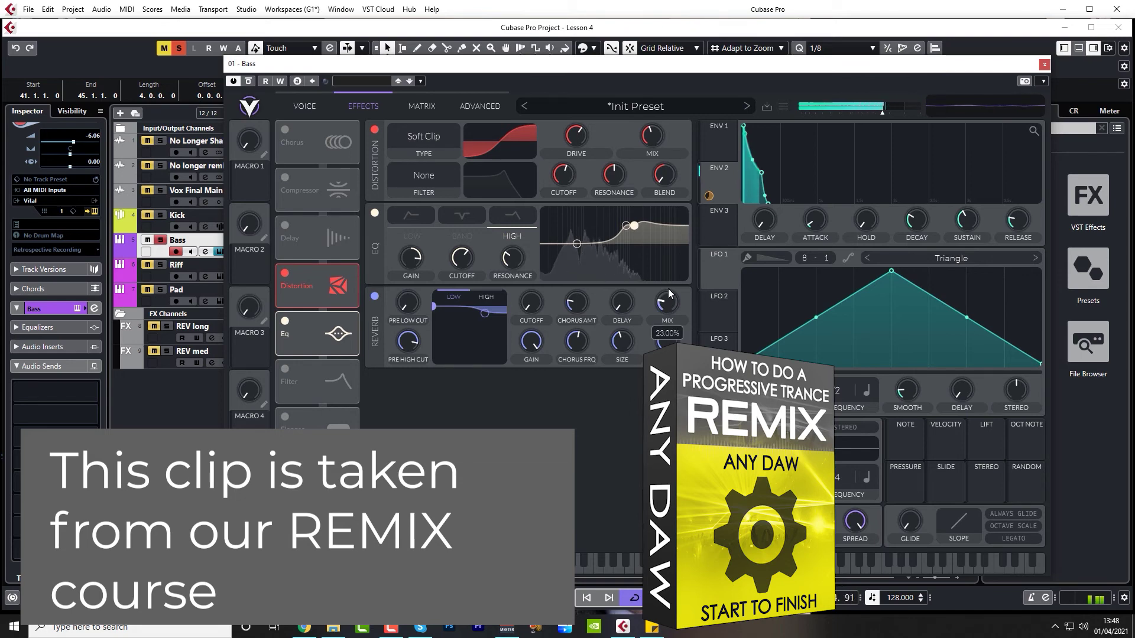
drag(670, 294, 665, 303)
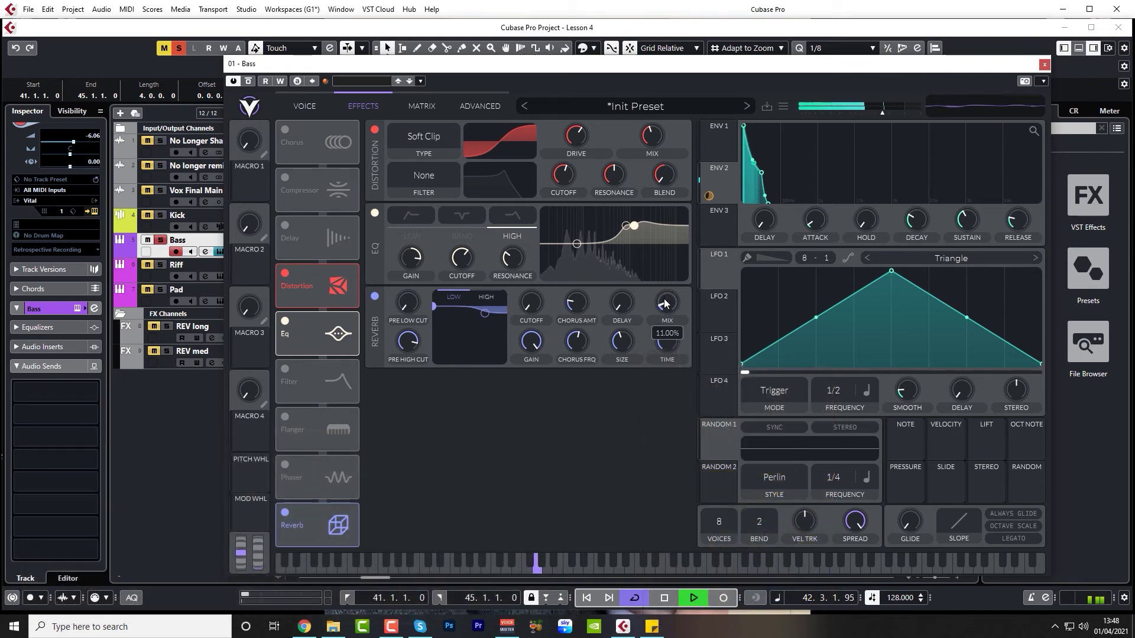
click(375, 297)
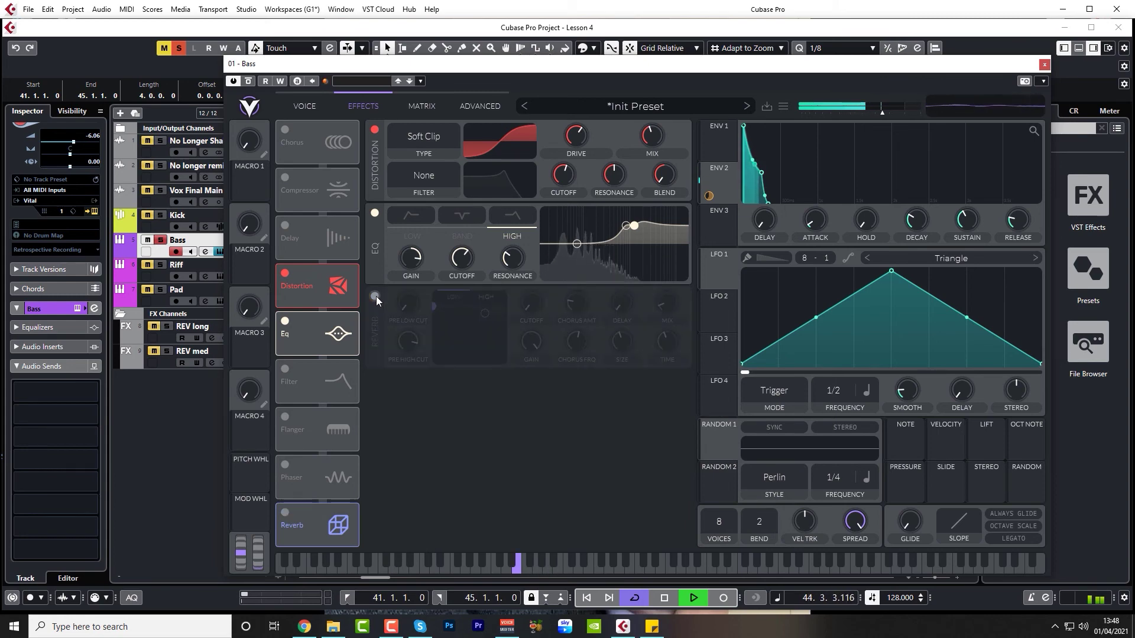
click(375, 297)
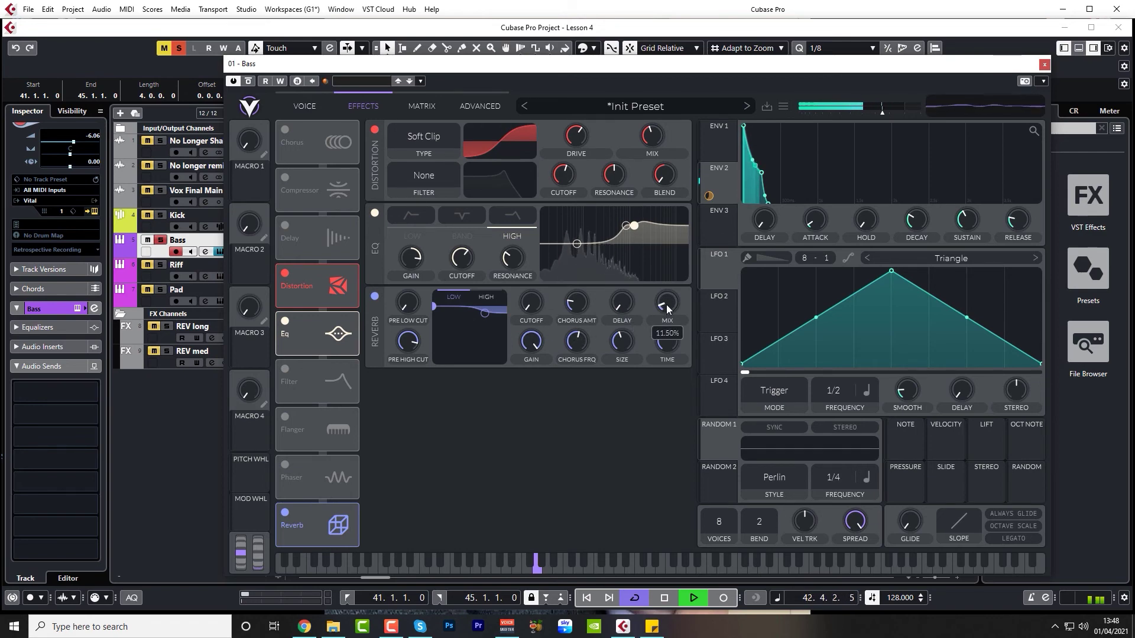
Stop playback, reduce the bass patch's number of voices and close the instrument window
key(space)
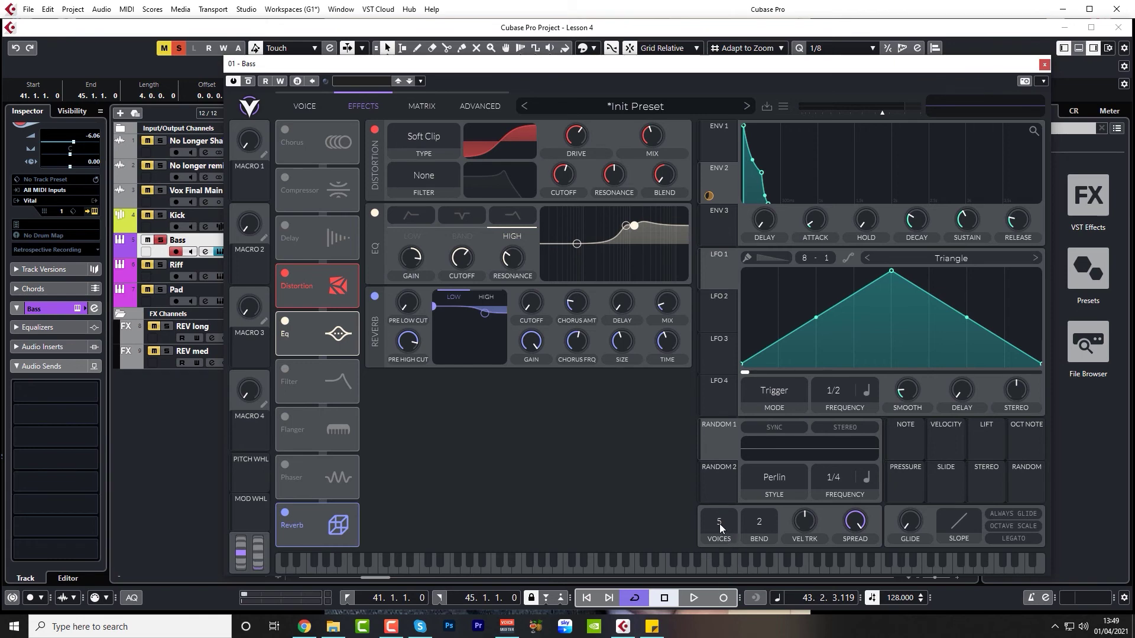
drag(719, 526, 719, 536)
click(1044, 64)
Play the loop from bar 41 and set the Bass track's volume to -11.0 dB
click(594, 118)
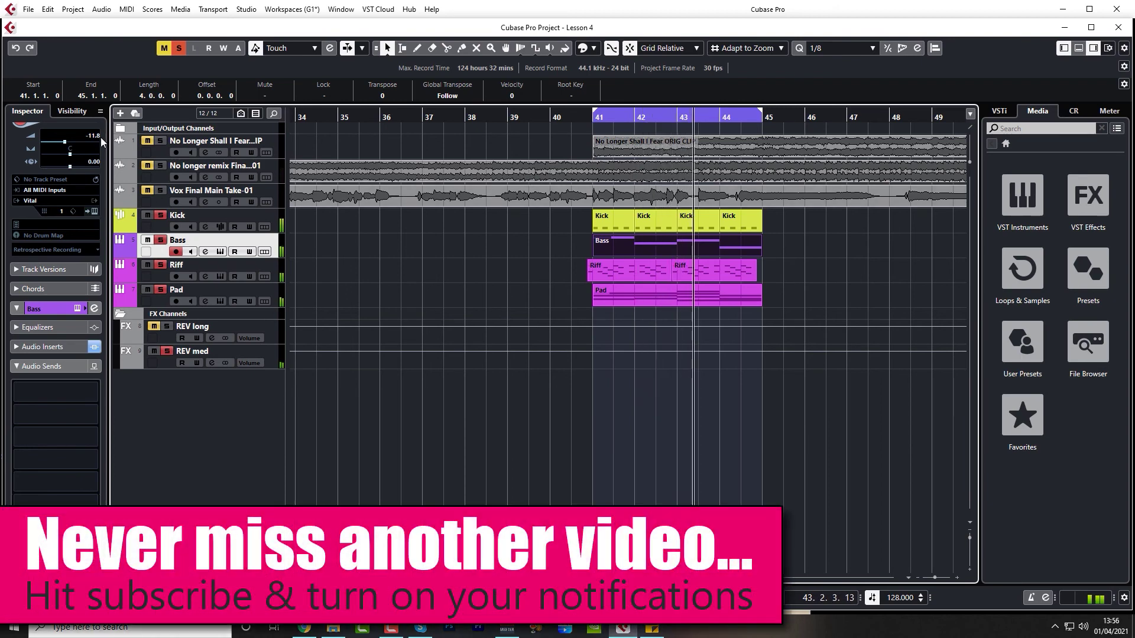
scroll(95, 139, up, 2)
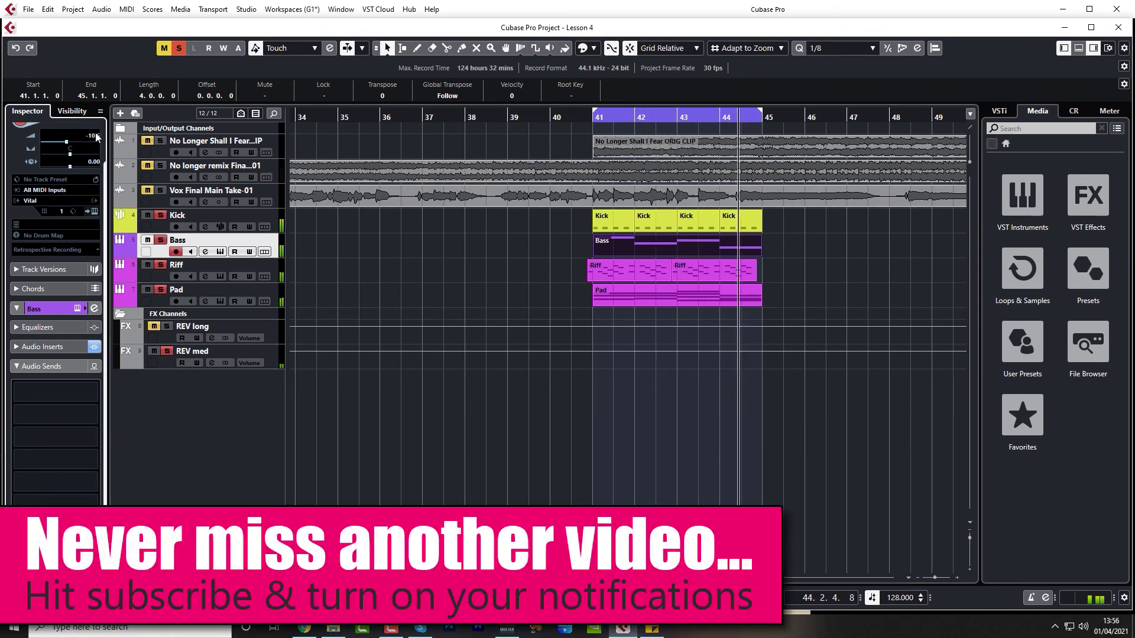
scroll(95, 137, up, 2)
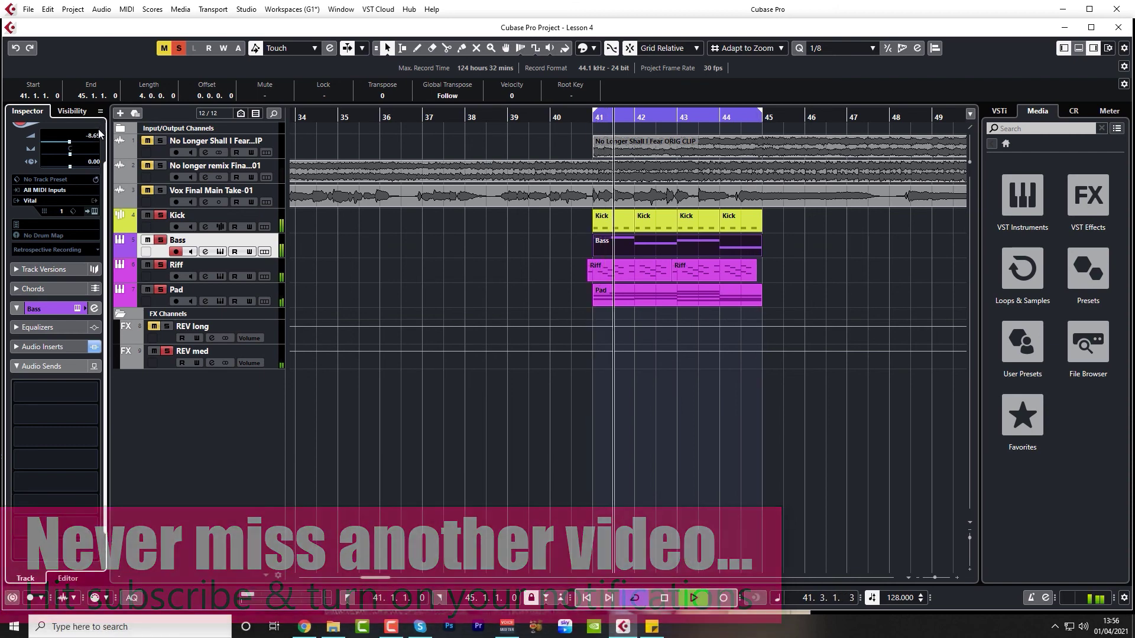
scroll(99, 135, down, 1)
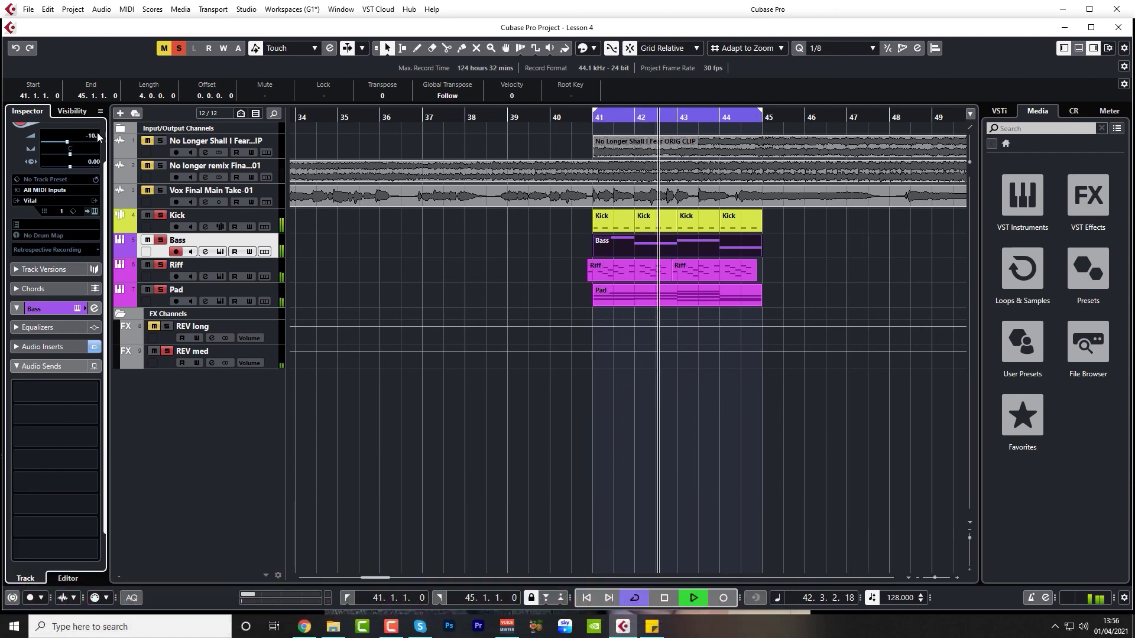
scroll(99, 136, down, 1)
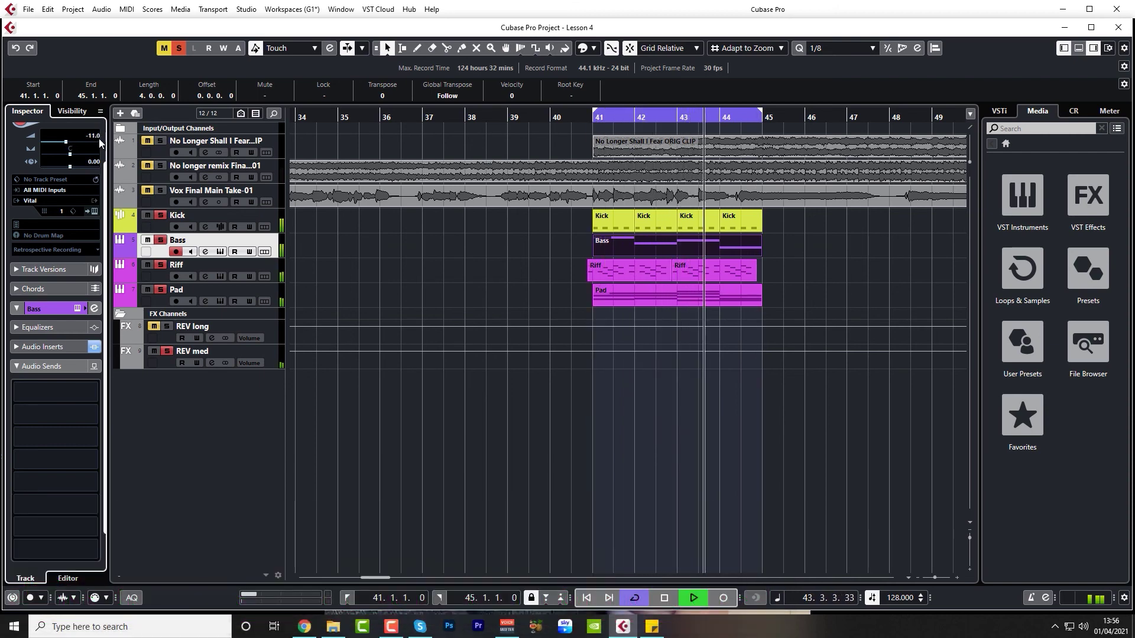
Set the Riff track's volume to -25.2 dB while the loop plays
click(146, 276)
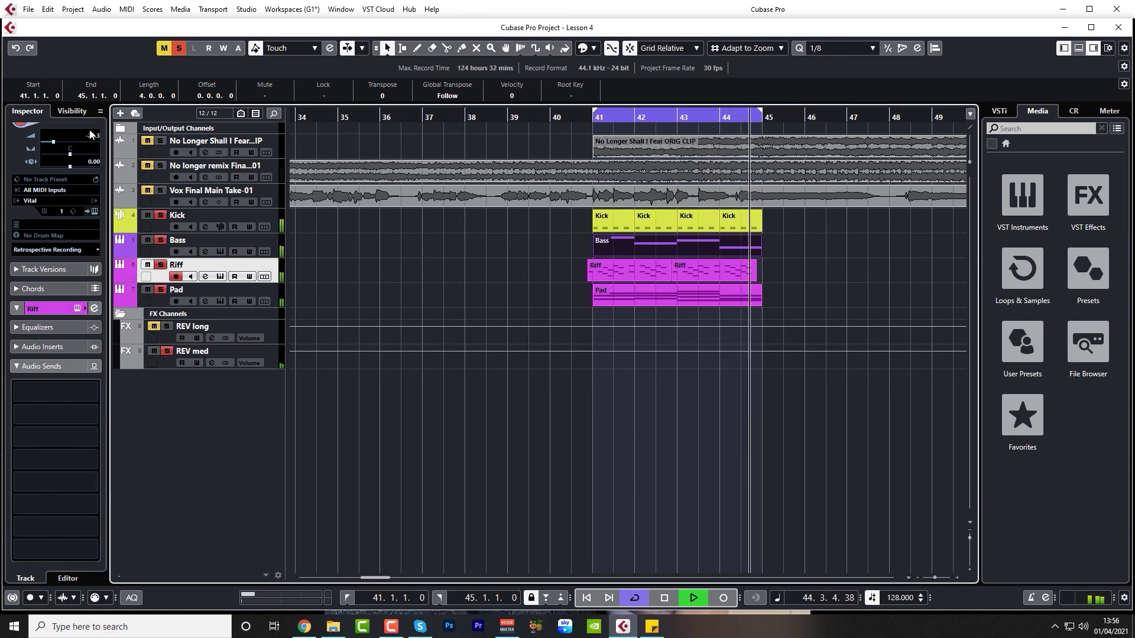
scroll(96, 137, up, 1)
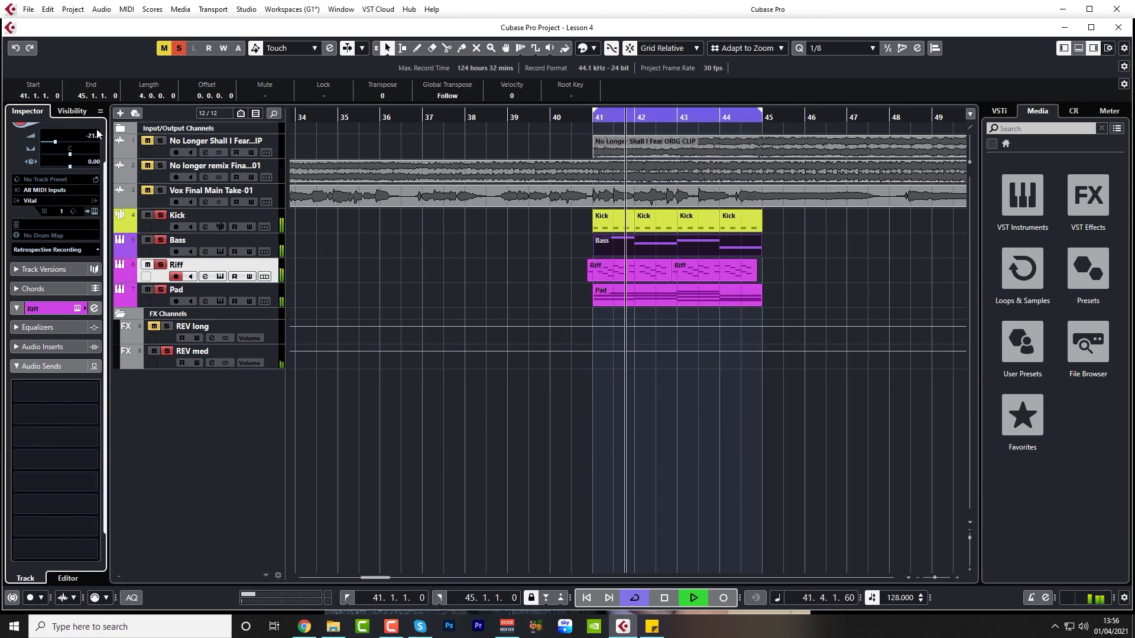
scroll(97, 136, down, 2)
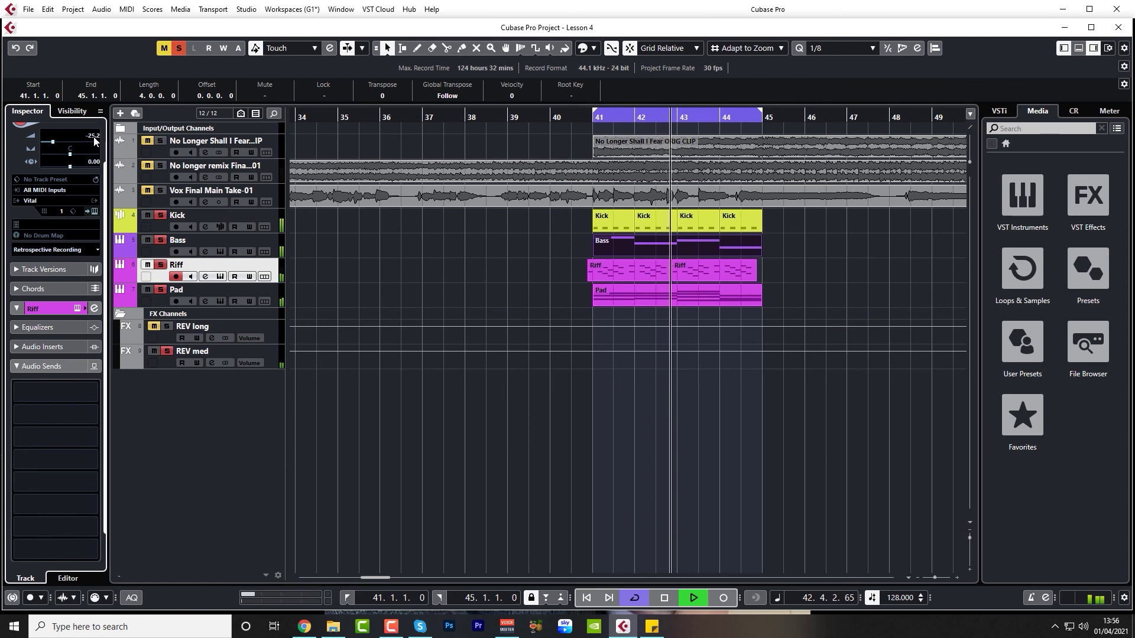
Set the Pad track's volume to -23.5 dB against the mix and stop playback
click(146, 298)
scroll(97, 136, up, 5)
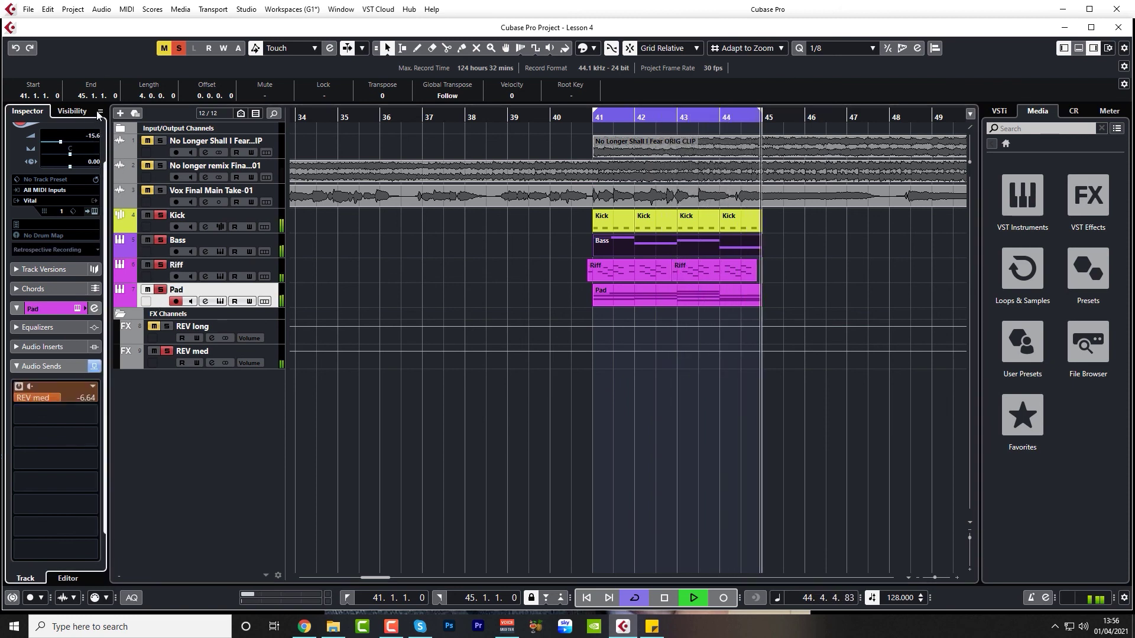
scroll(95, 137, down, 3)
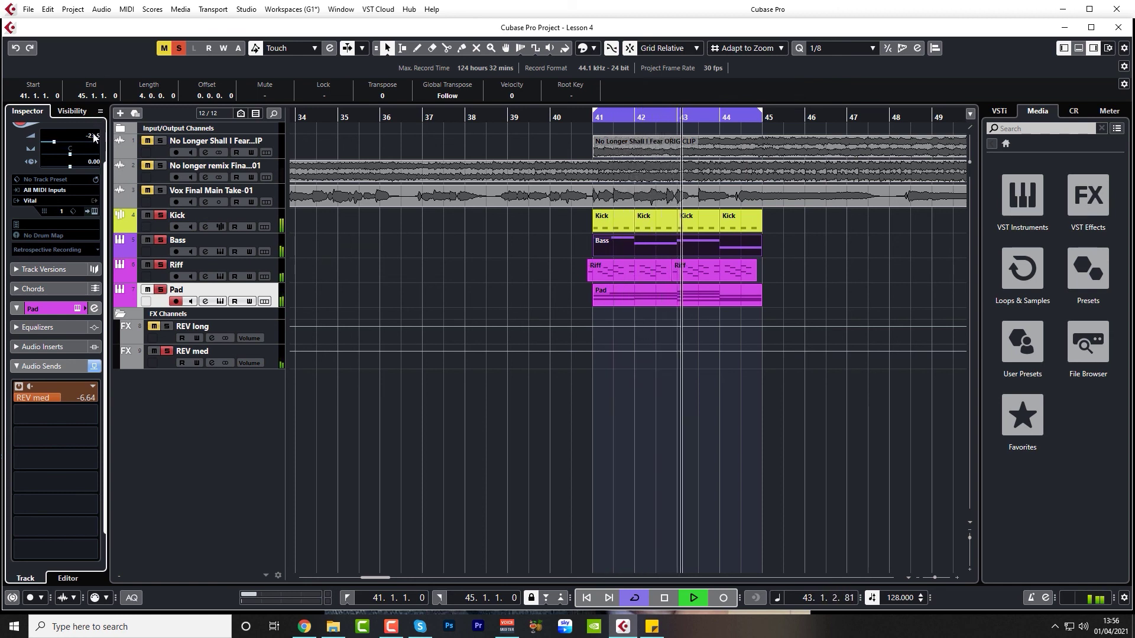
key(space)
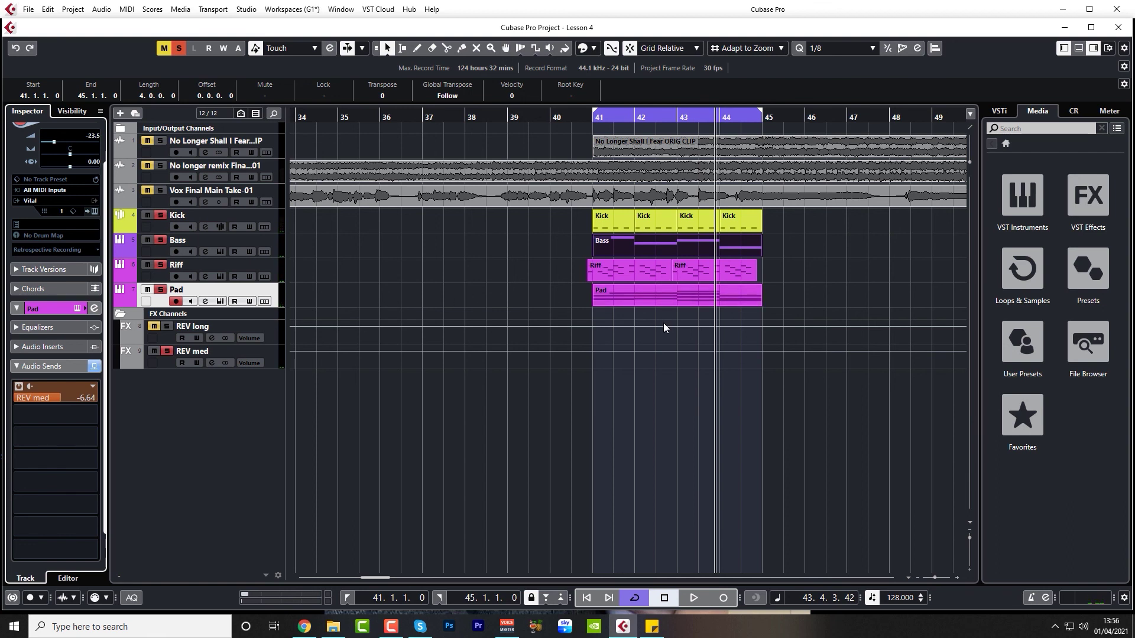
Solo the "No longer remix" audio track and play it from bar 41 as a reference
click(658, 272)
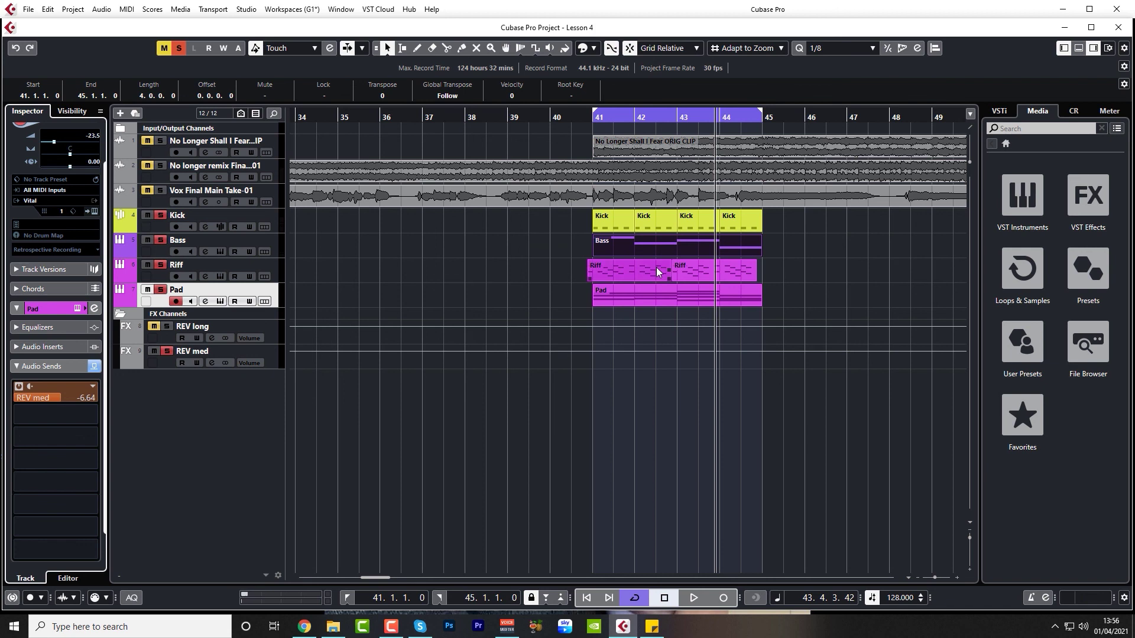
click(593, 118)
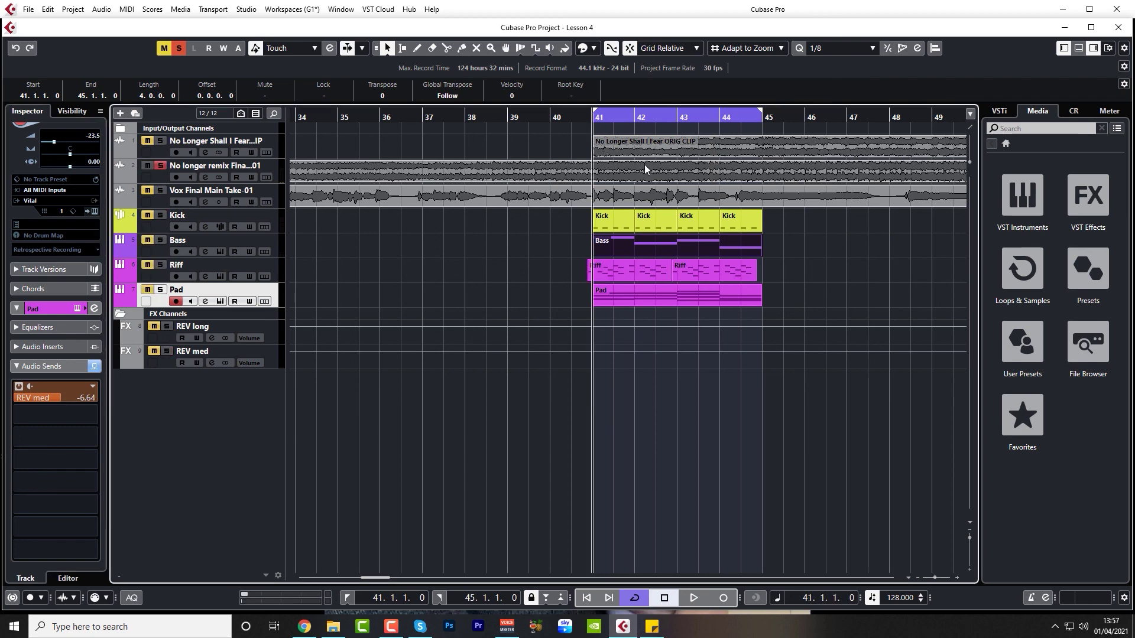
key(space)
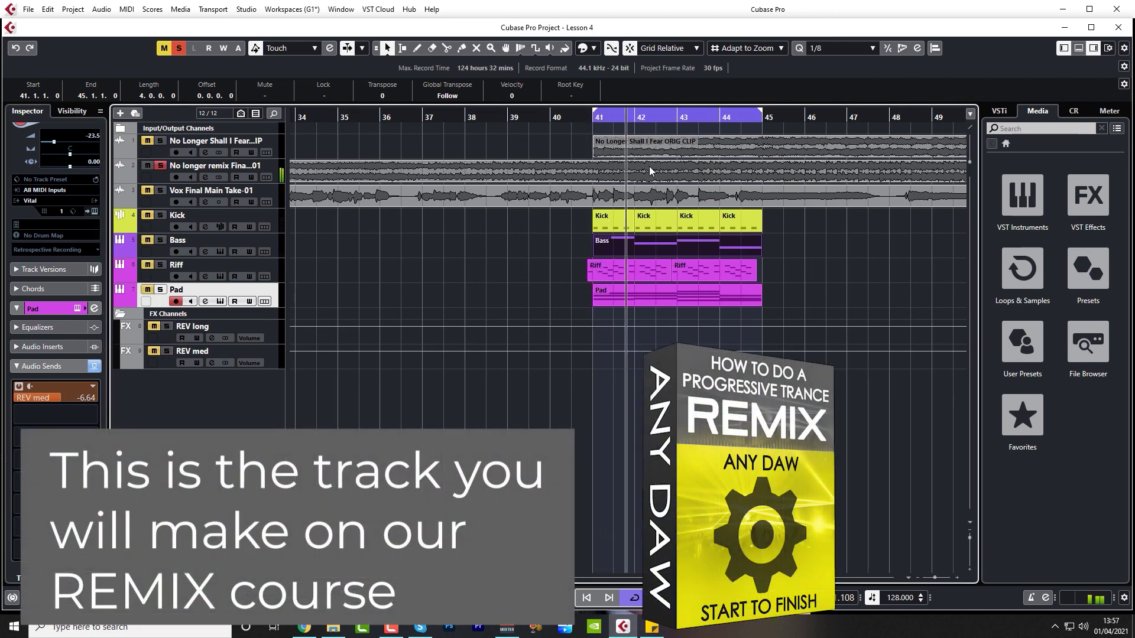